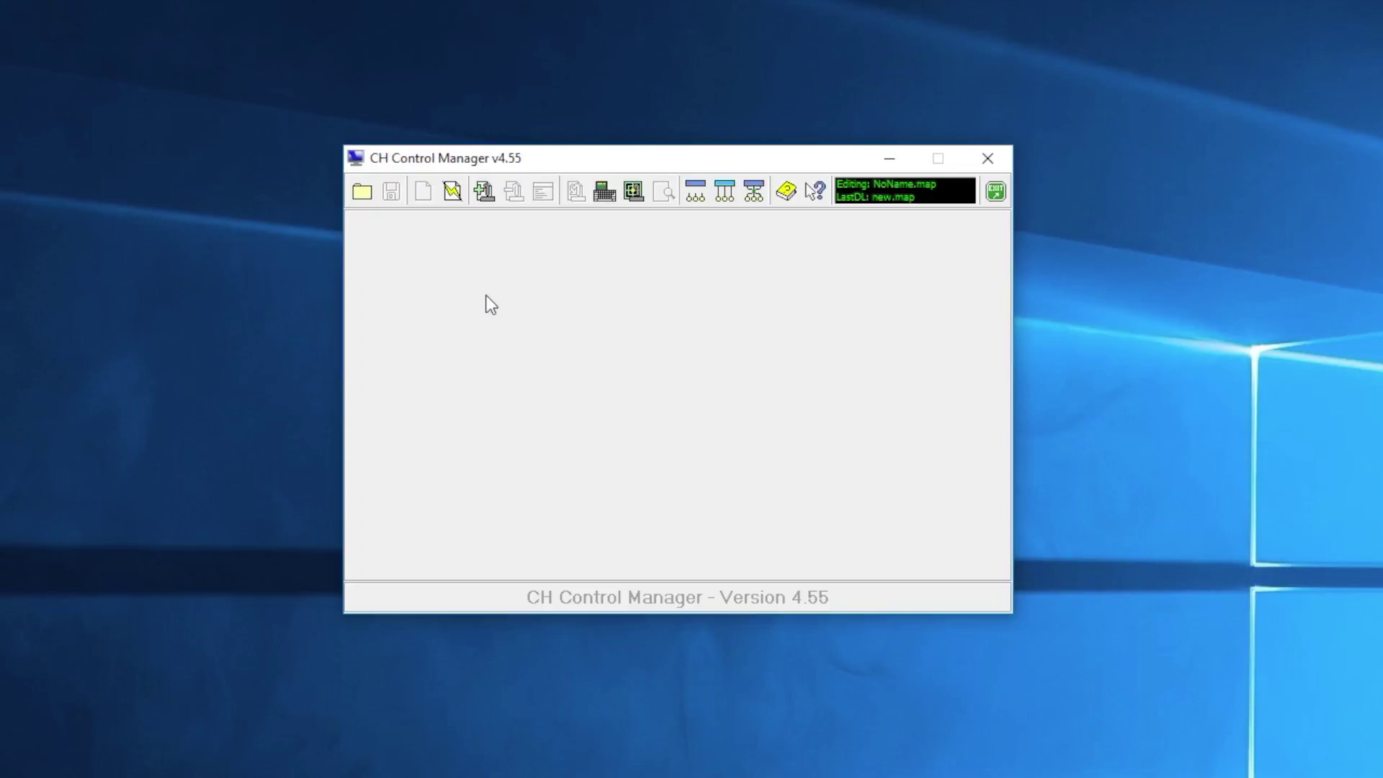
Step: Add a FighterStick and a ProThrottle to the controller map
left_click(484, 191)
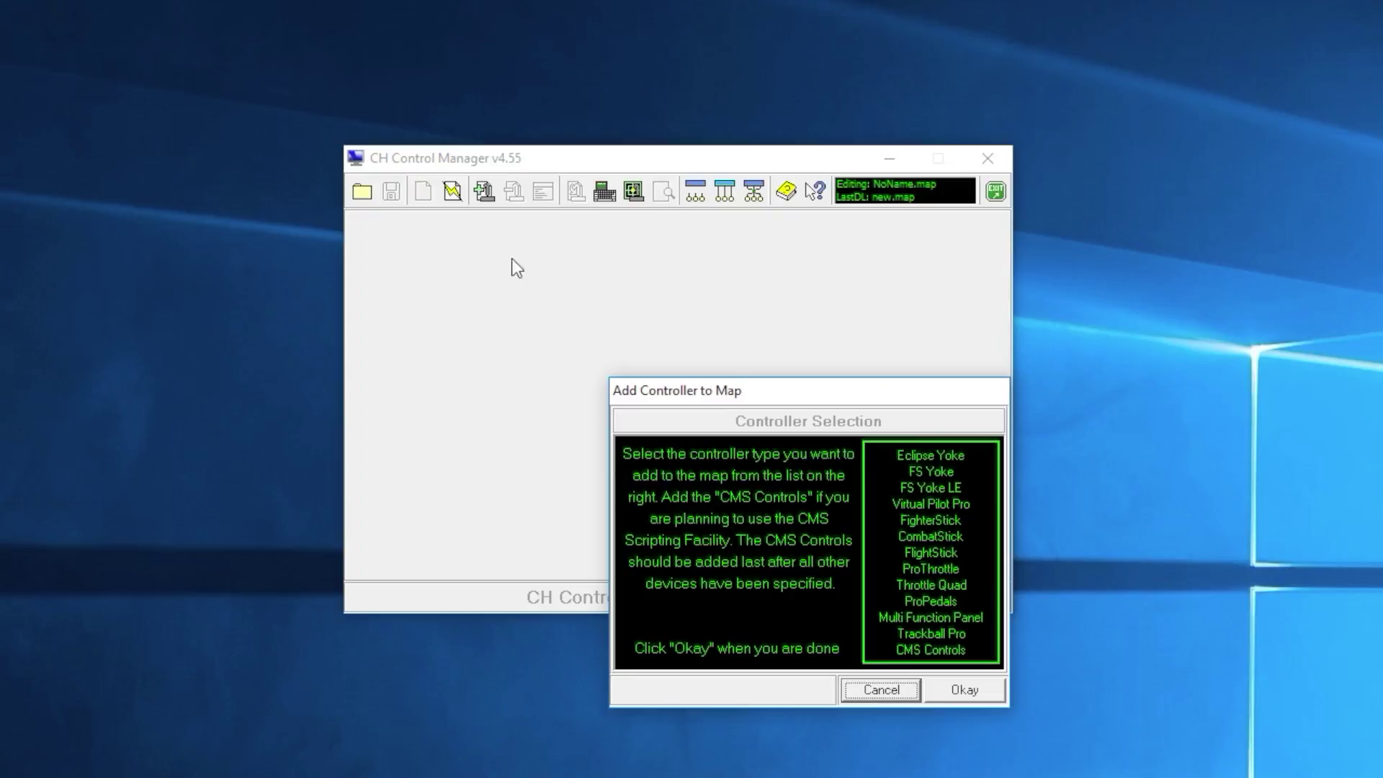
left_click(925, 522)
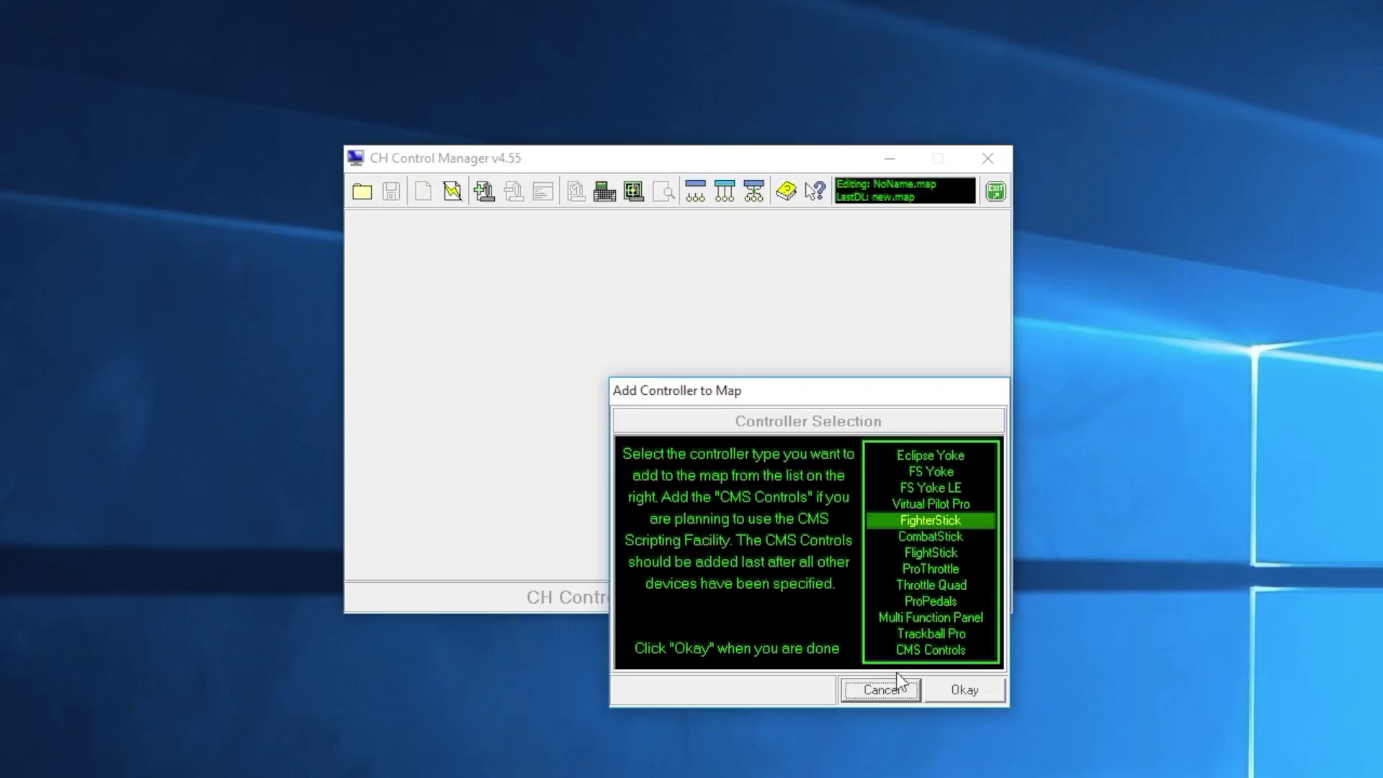
left_click(984, 690)
left_click(484, 191)
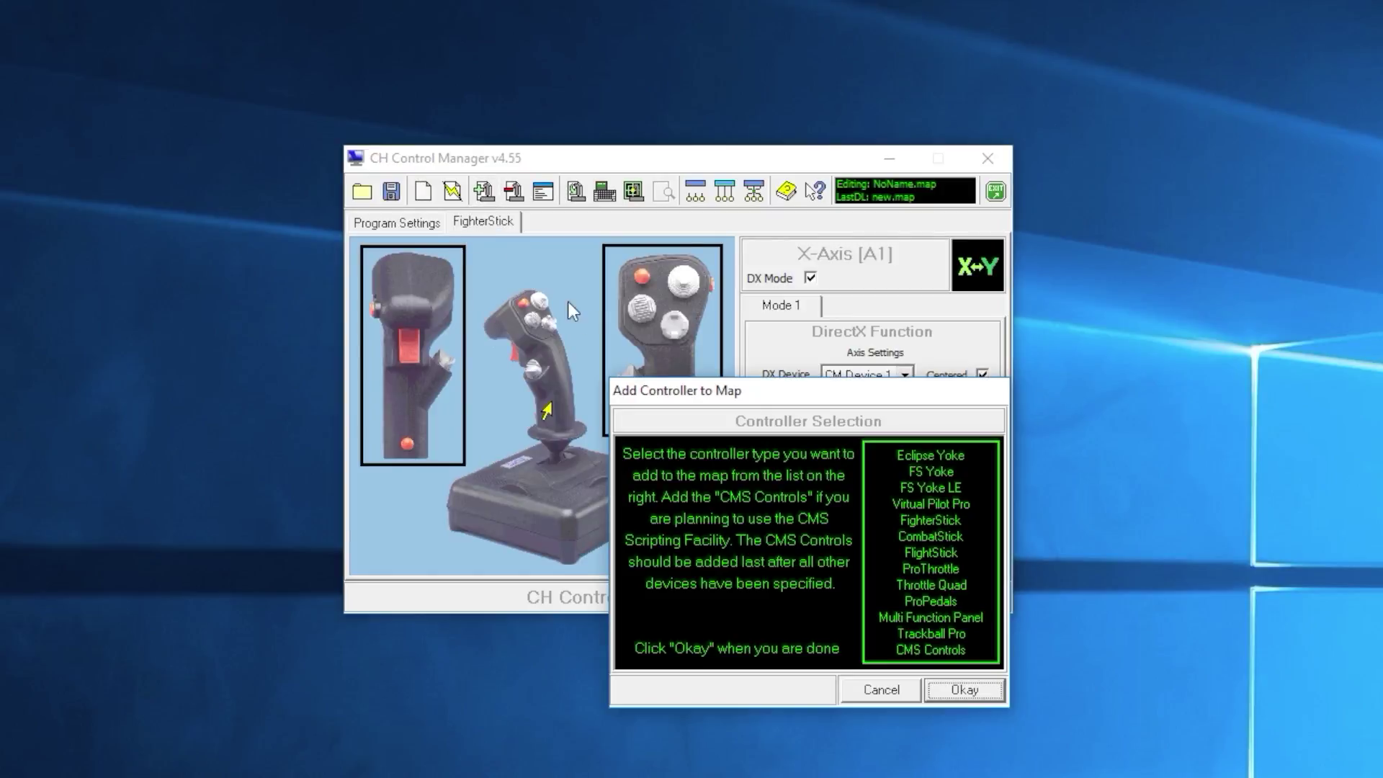
left_click(937, 567)
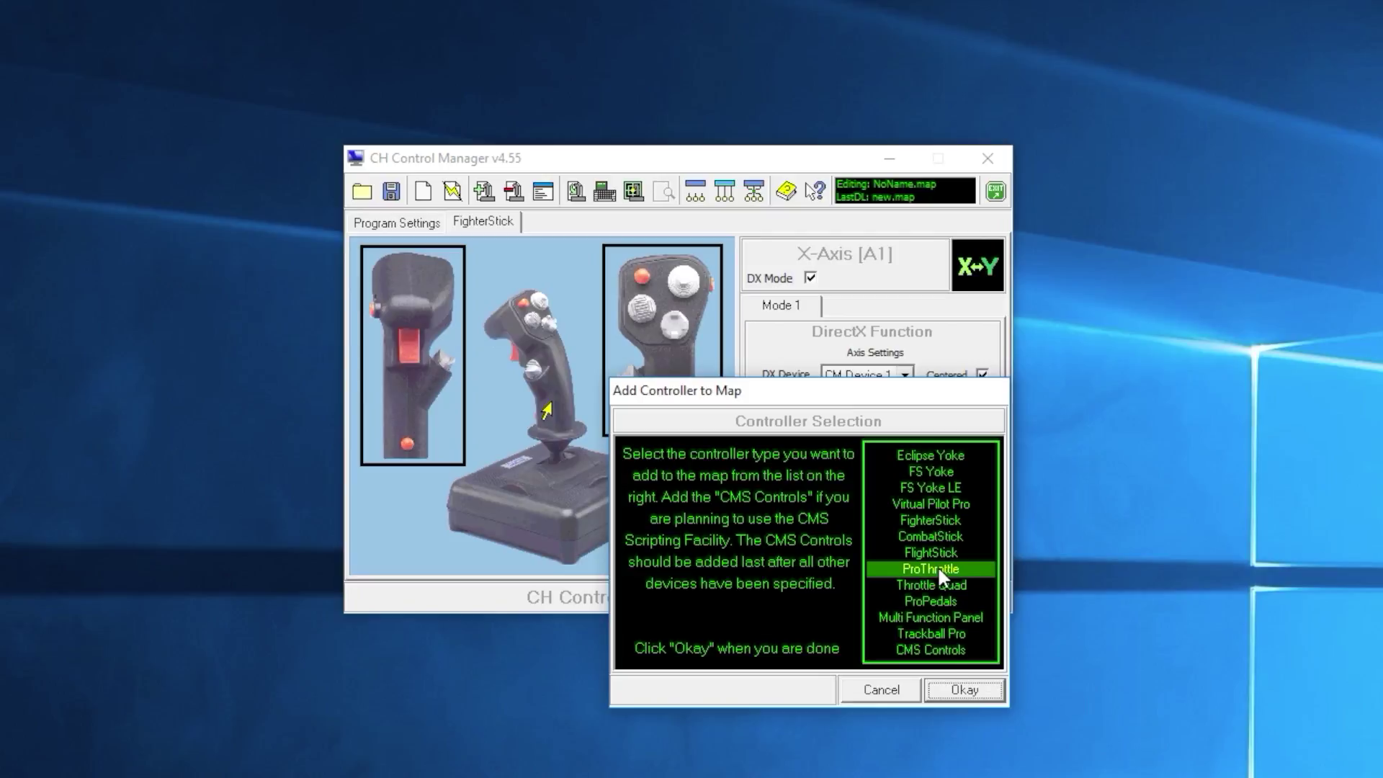
left_click(955, 688)
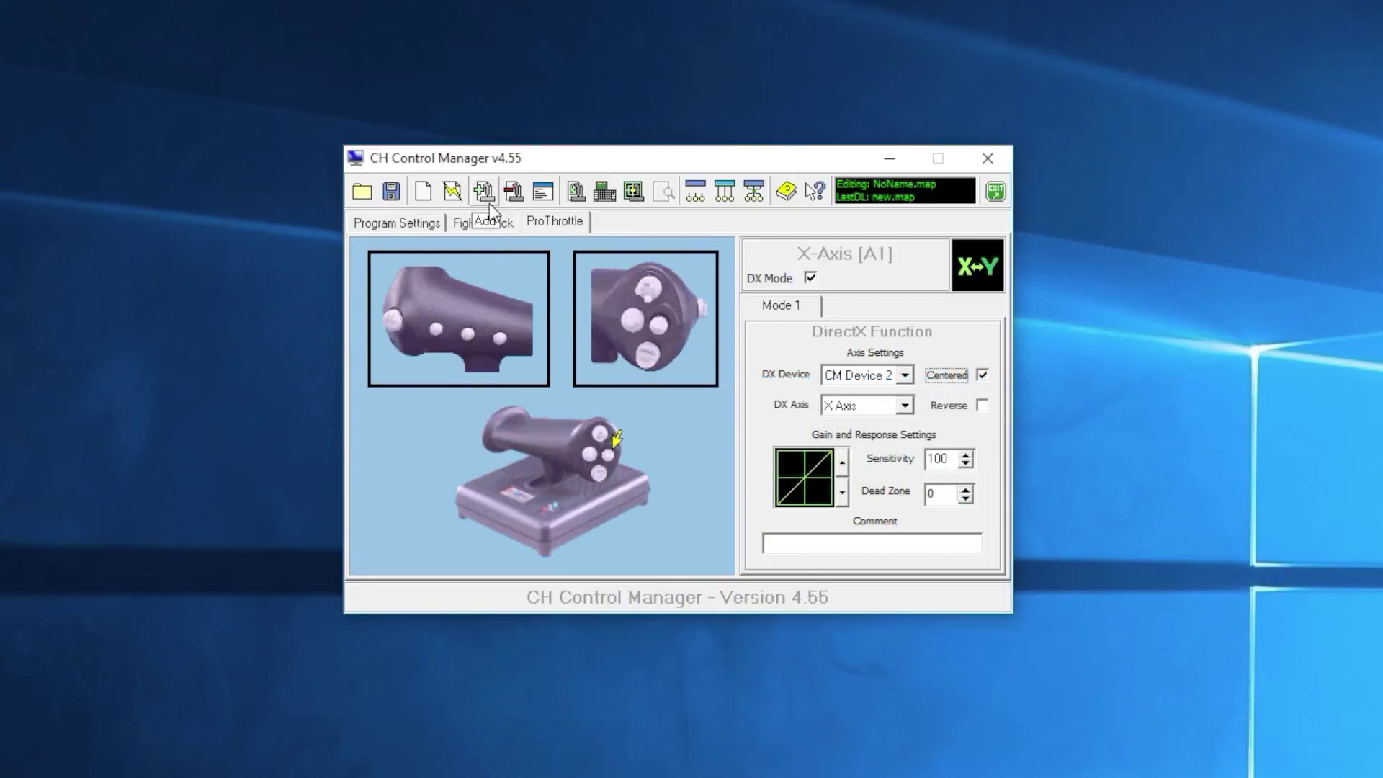
Step: Add the ProPedals to the map, then remove them again
left_click(483, 191)
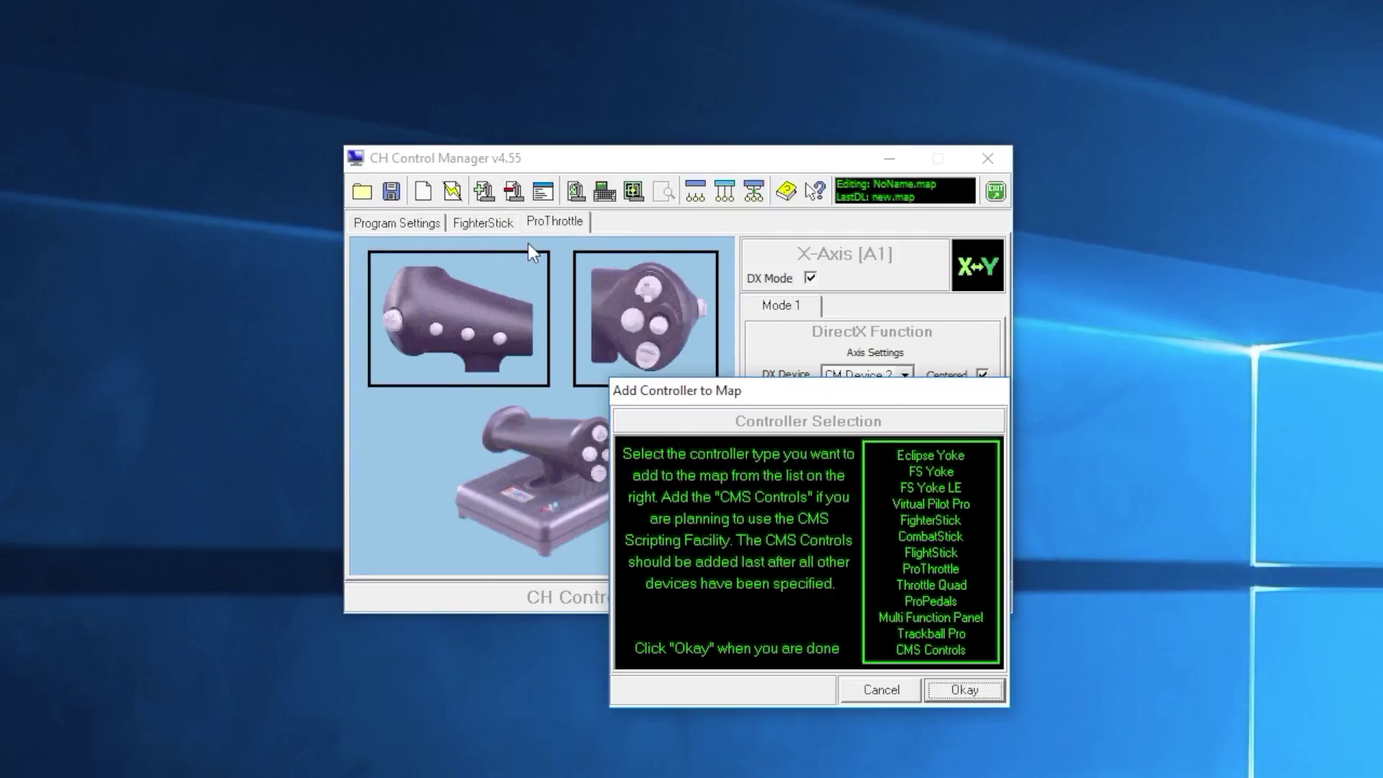
left_click(909, 604)
left_click(954, 688)
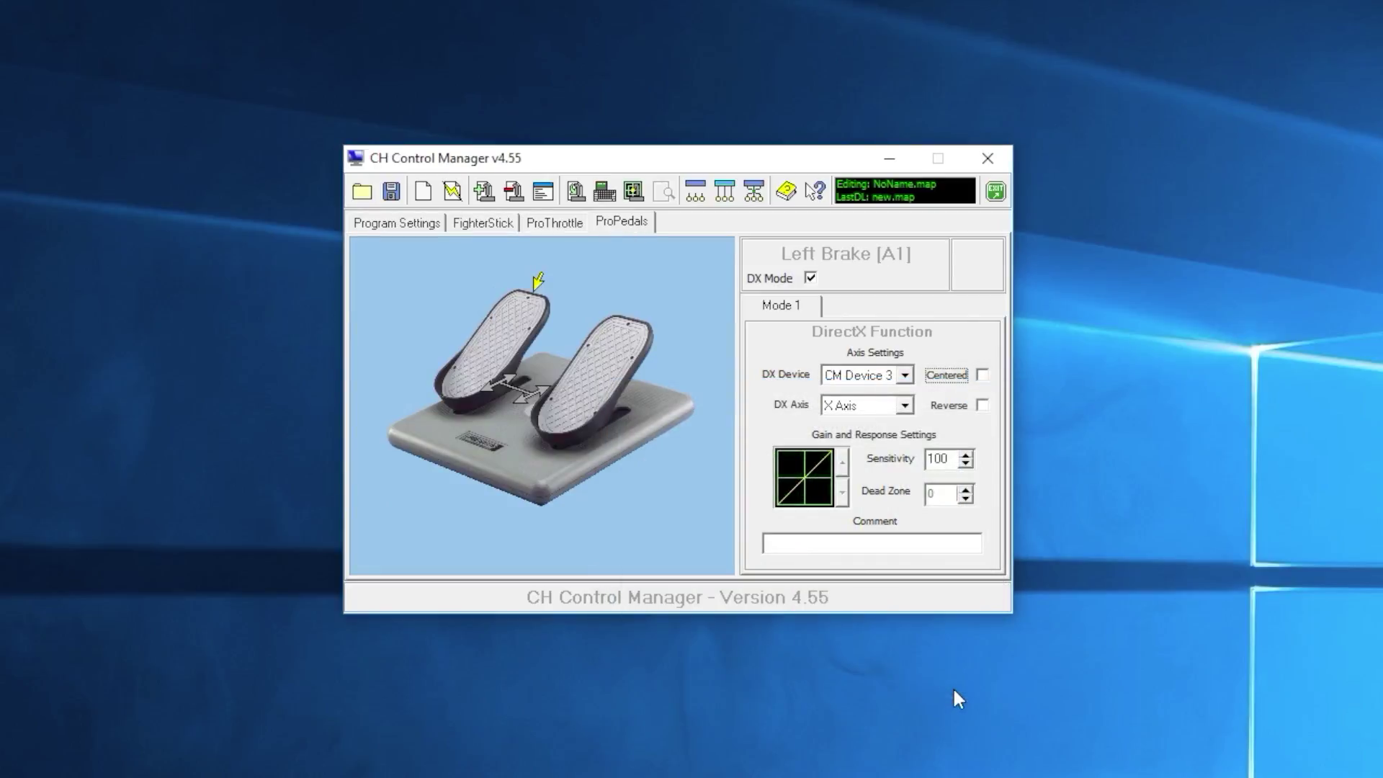
left_click(513, 192)
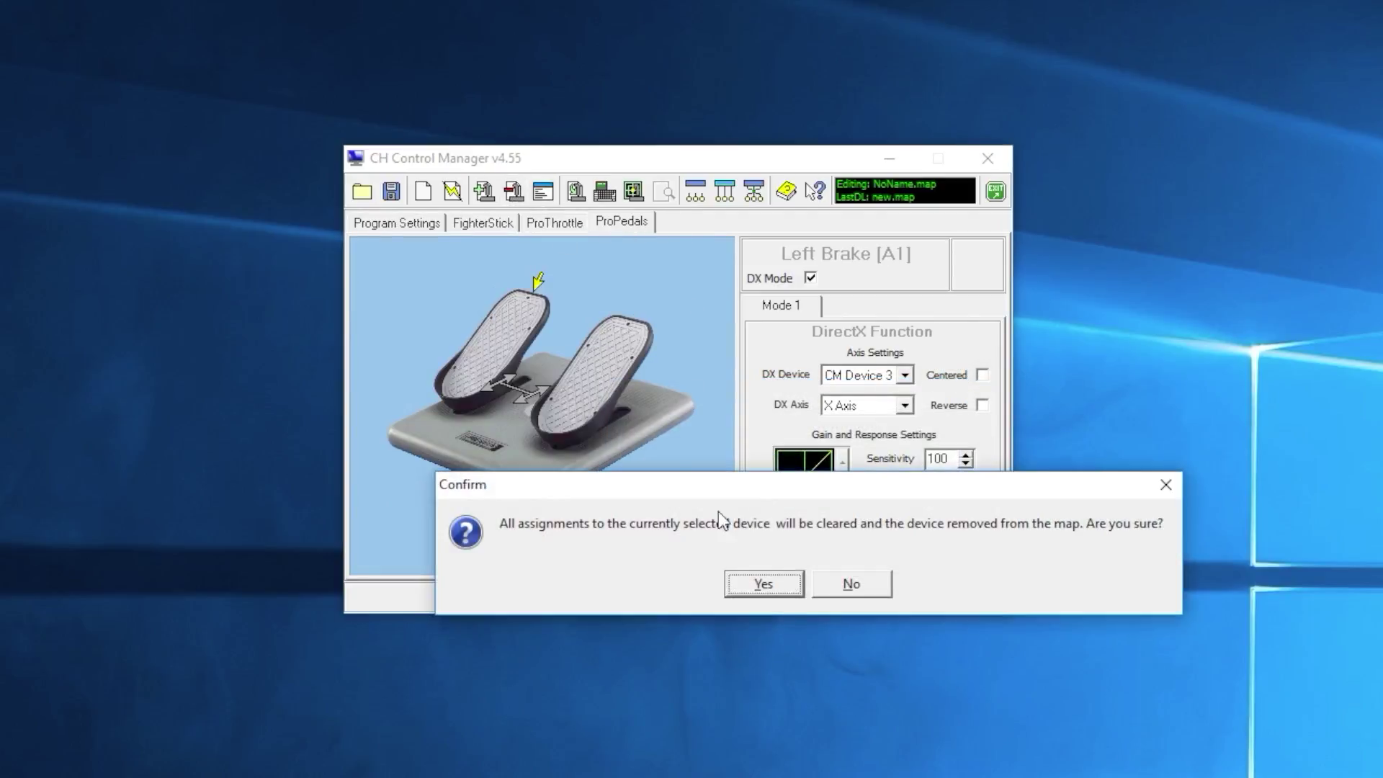
Step: Confirm the ProPedals removal and route the ProThrottle throttle axis to CM Device 1
left_click(776, 588)
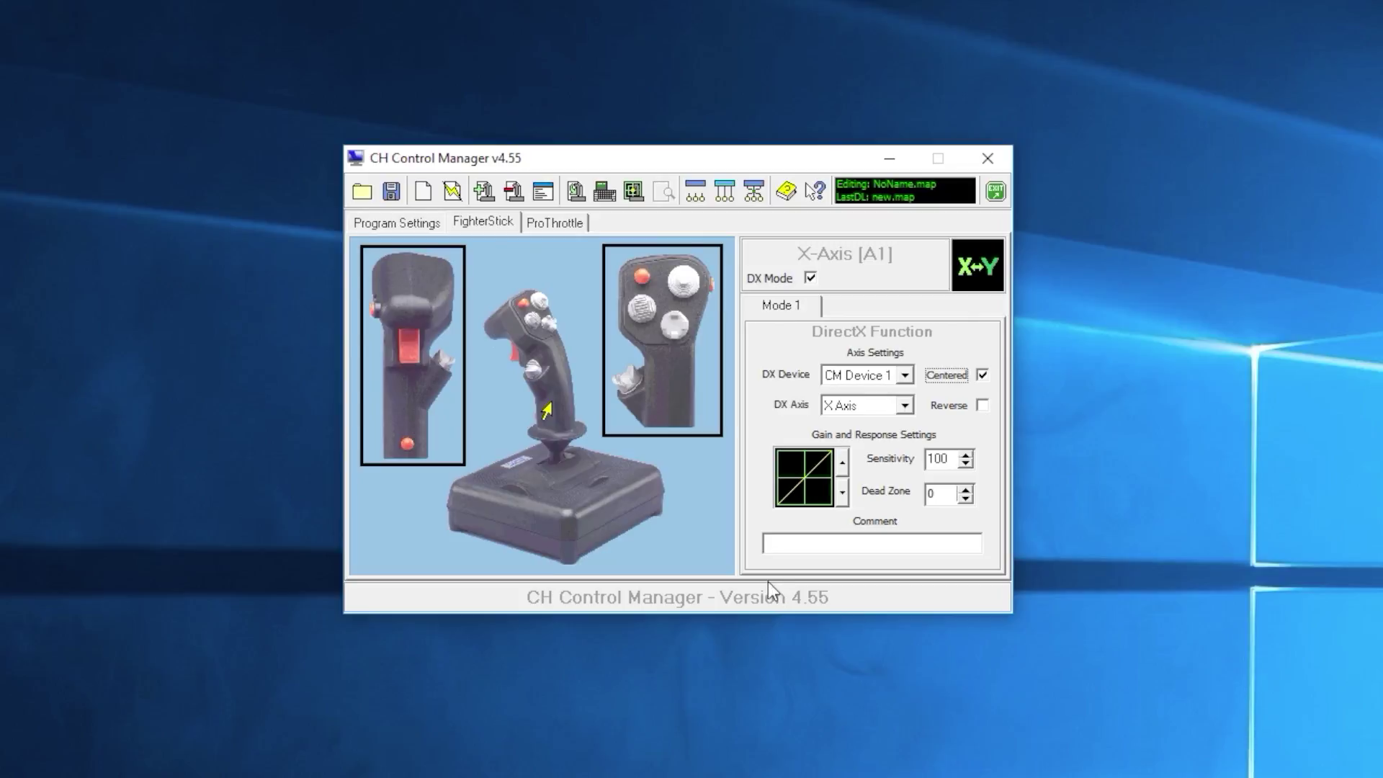
left_click(901, 405)
left_click(863, 466)
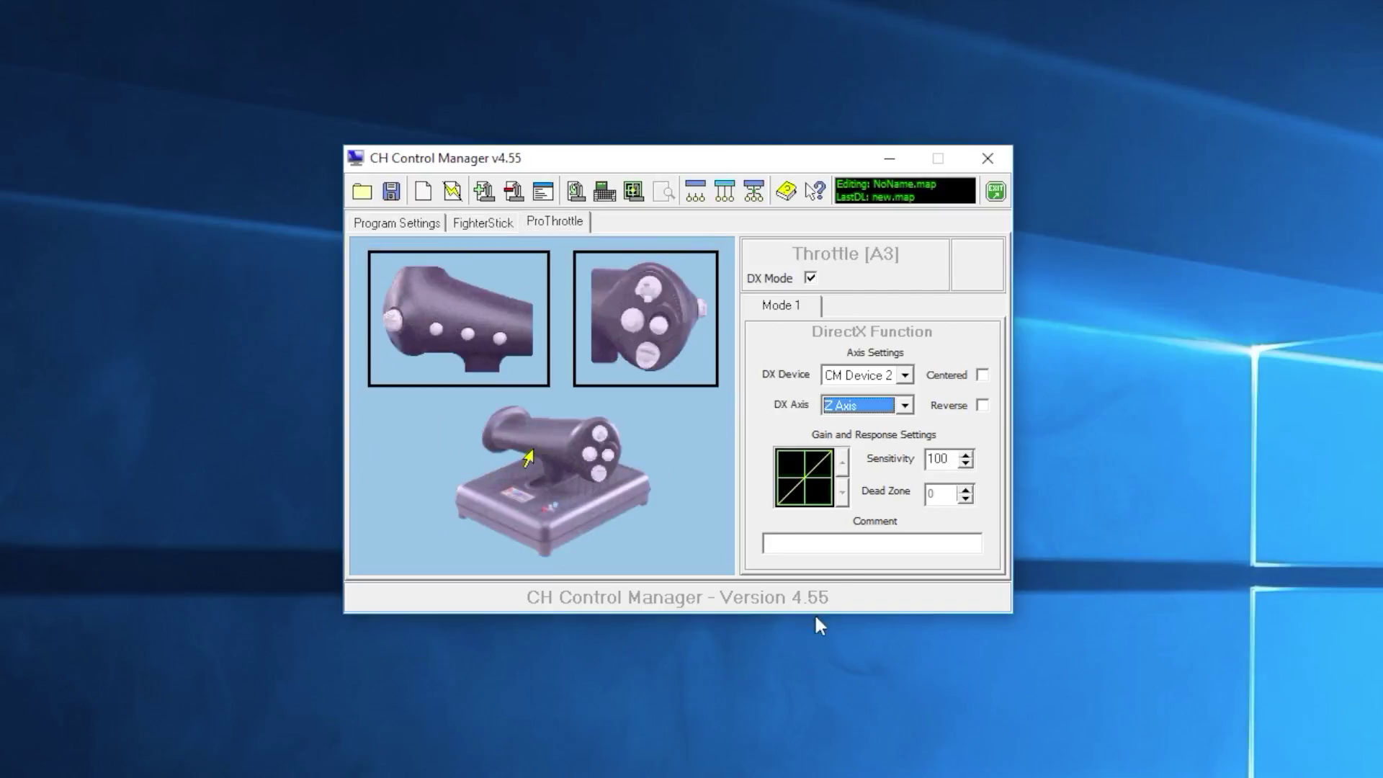
left_click(905, 376)
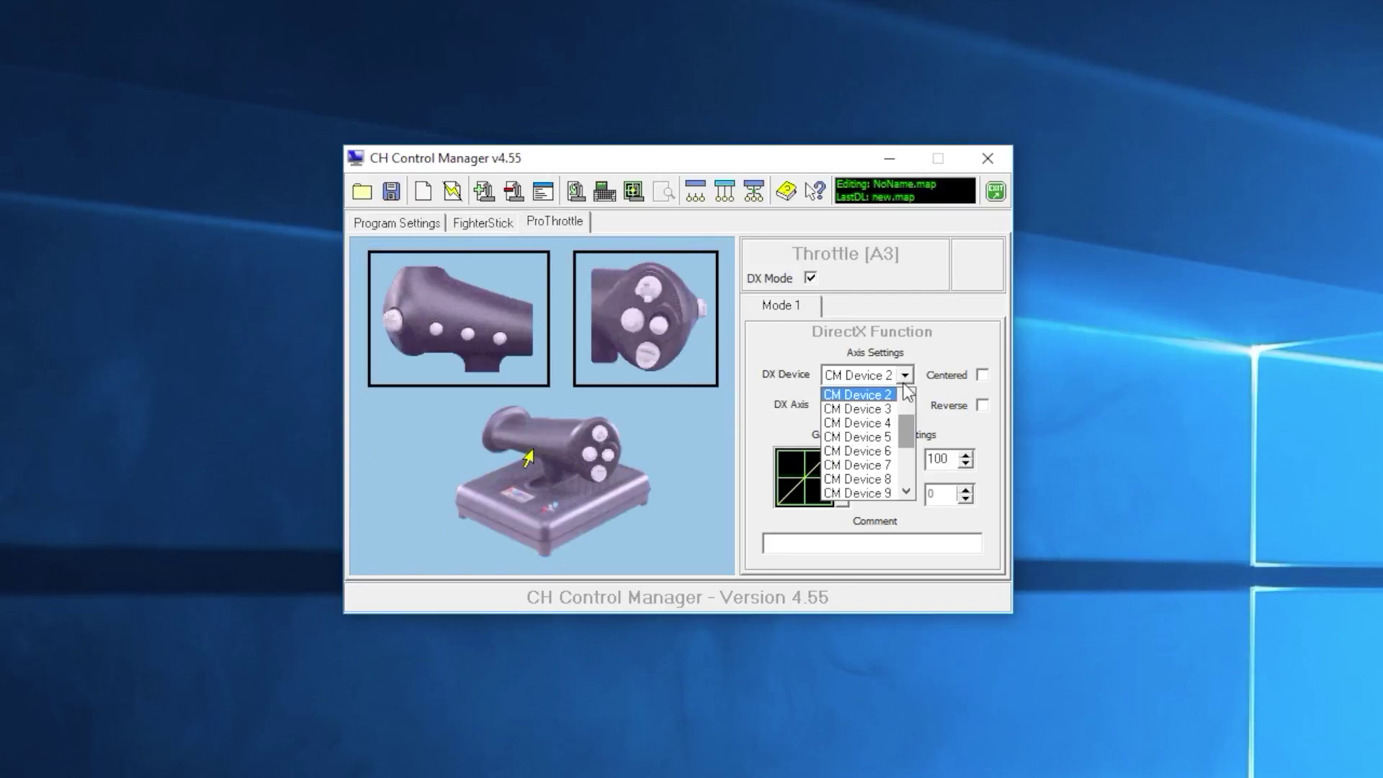
left_click_drag(902, 422, 902, 409)
left_click(896, 409)
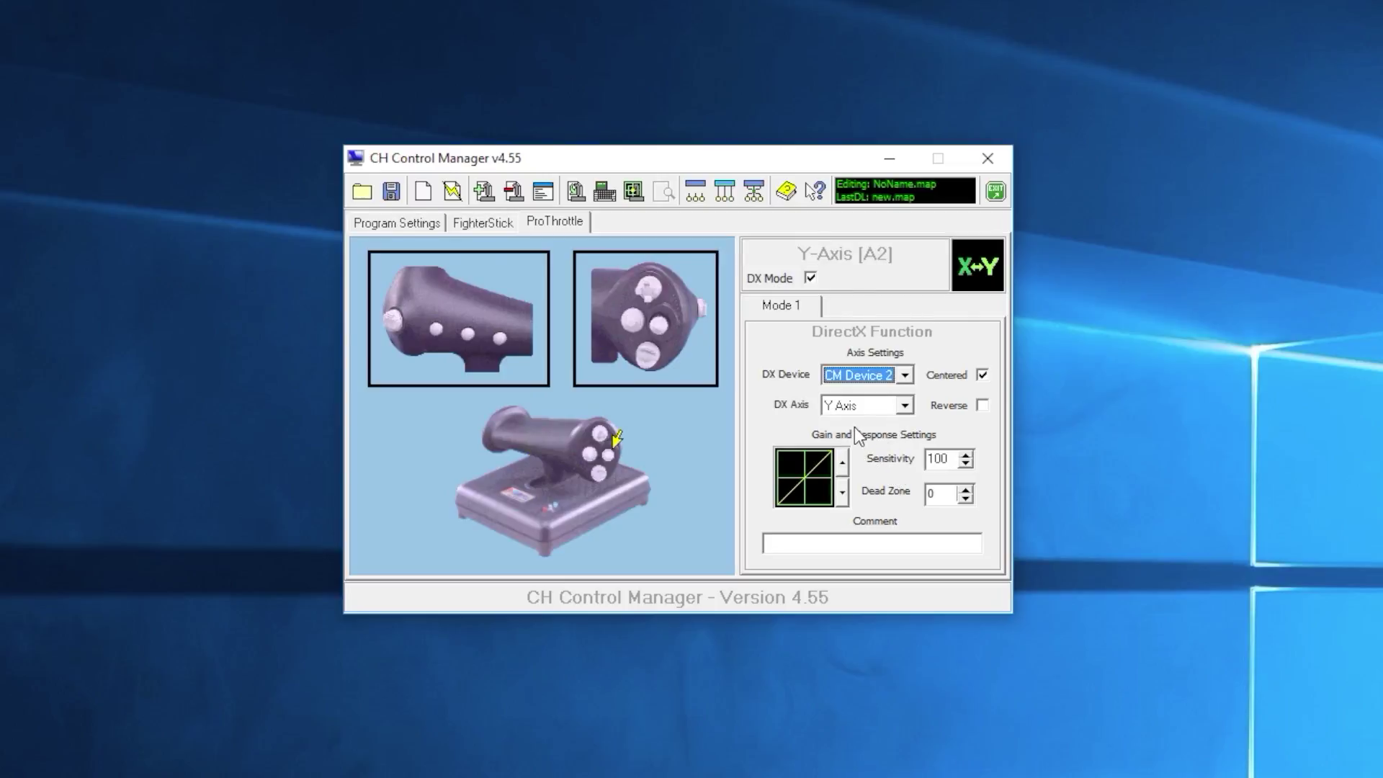
Step: Send the ProThrottle mini-stick Y axis to CM Device 1
left_click(904, 375)
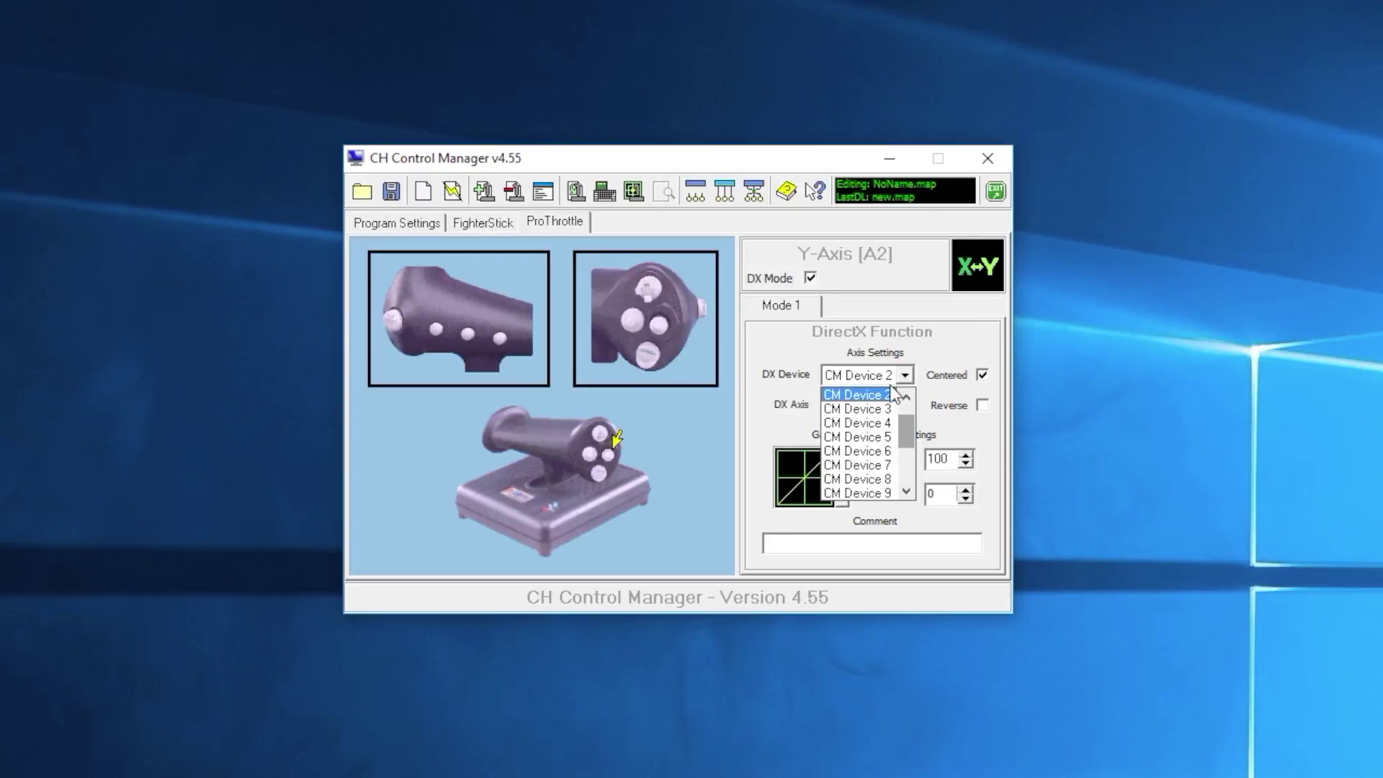
left_click_drag(909, 427, 909, 400)
left_click(886, 409)
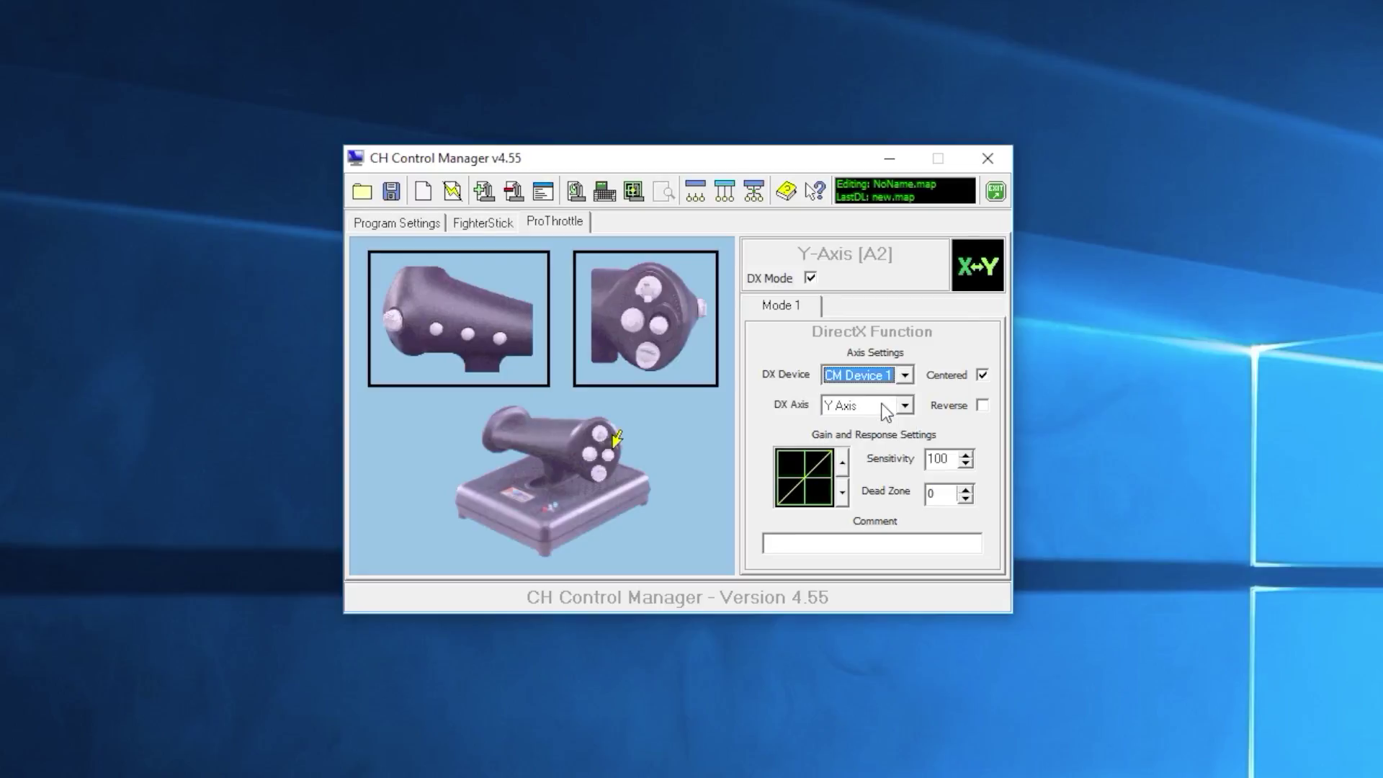
left_click(905, 405)
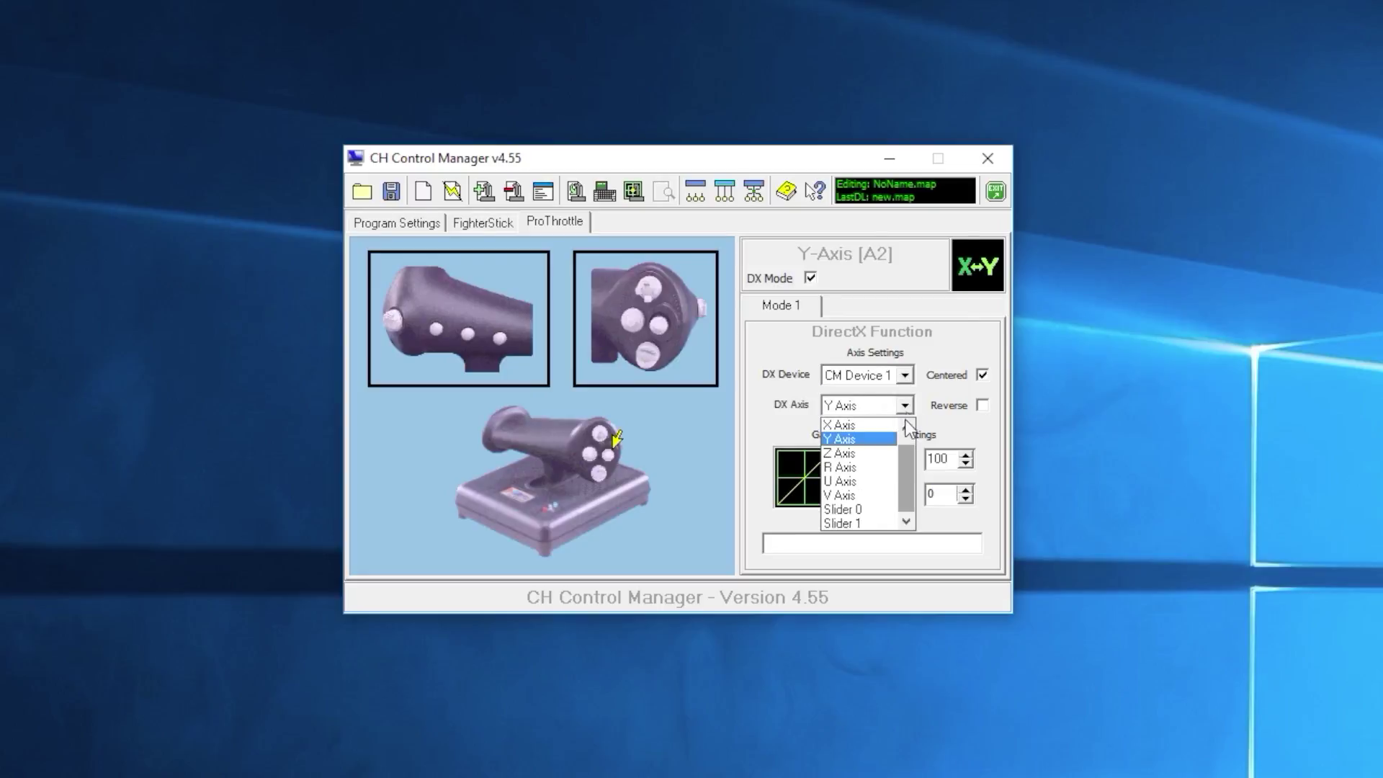
Step: Send the mini-stick X axis to CM Device 1, reporting as V Axis
left_click(858, 492)
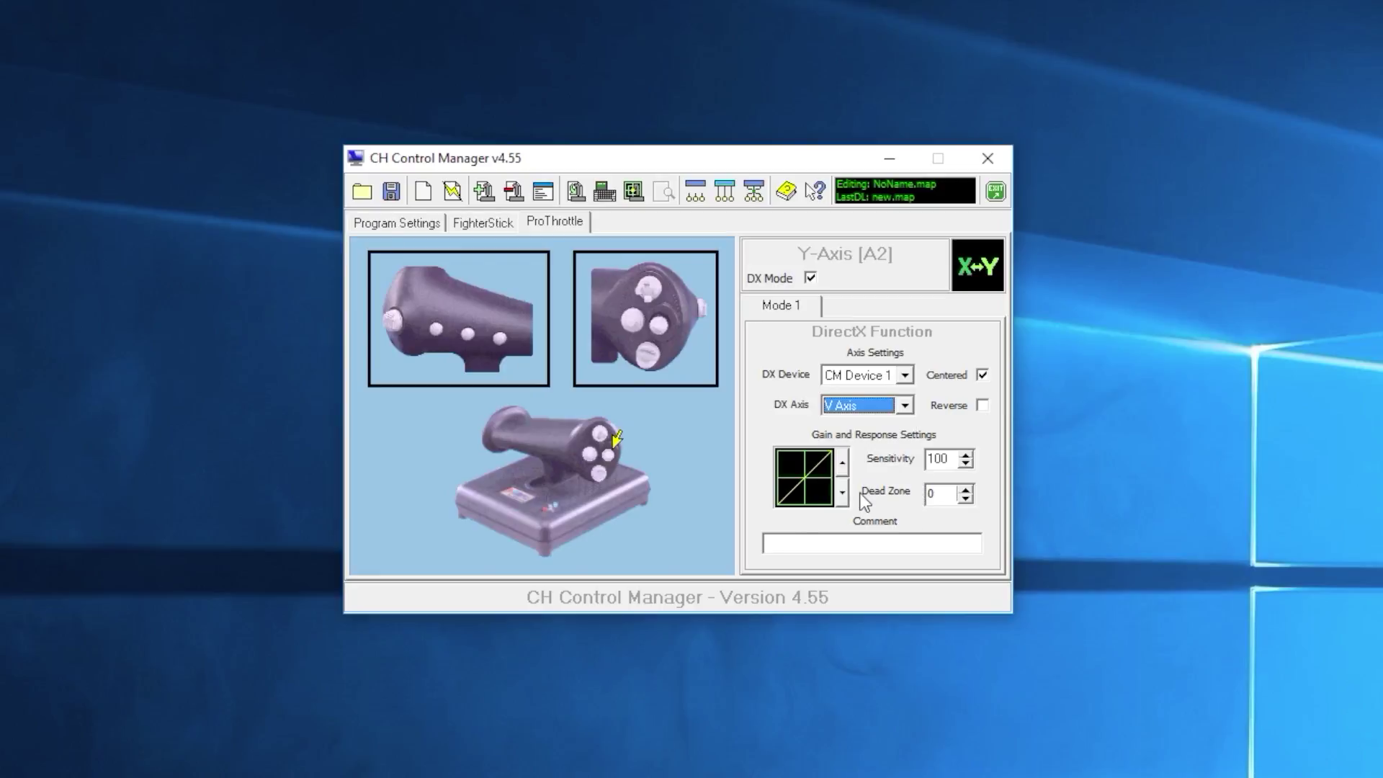
left_click(904, 374)
scroll(907, 432, "up", 1)
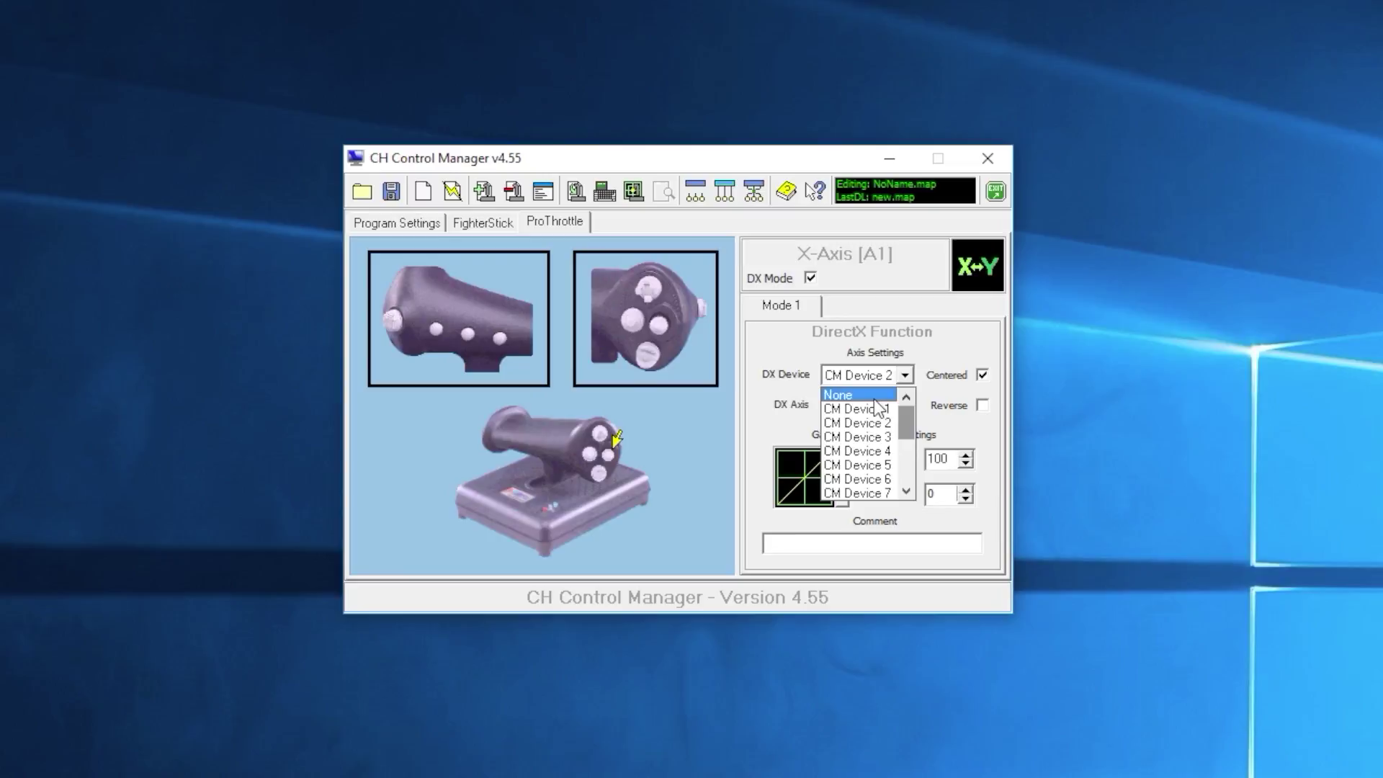
left_click(895, 408)
left_click(902, 406)
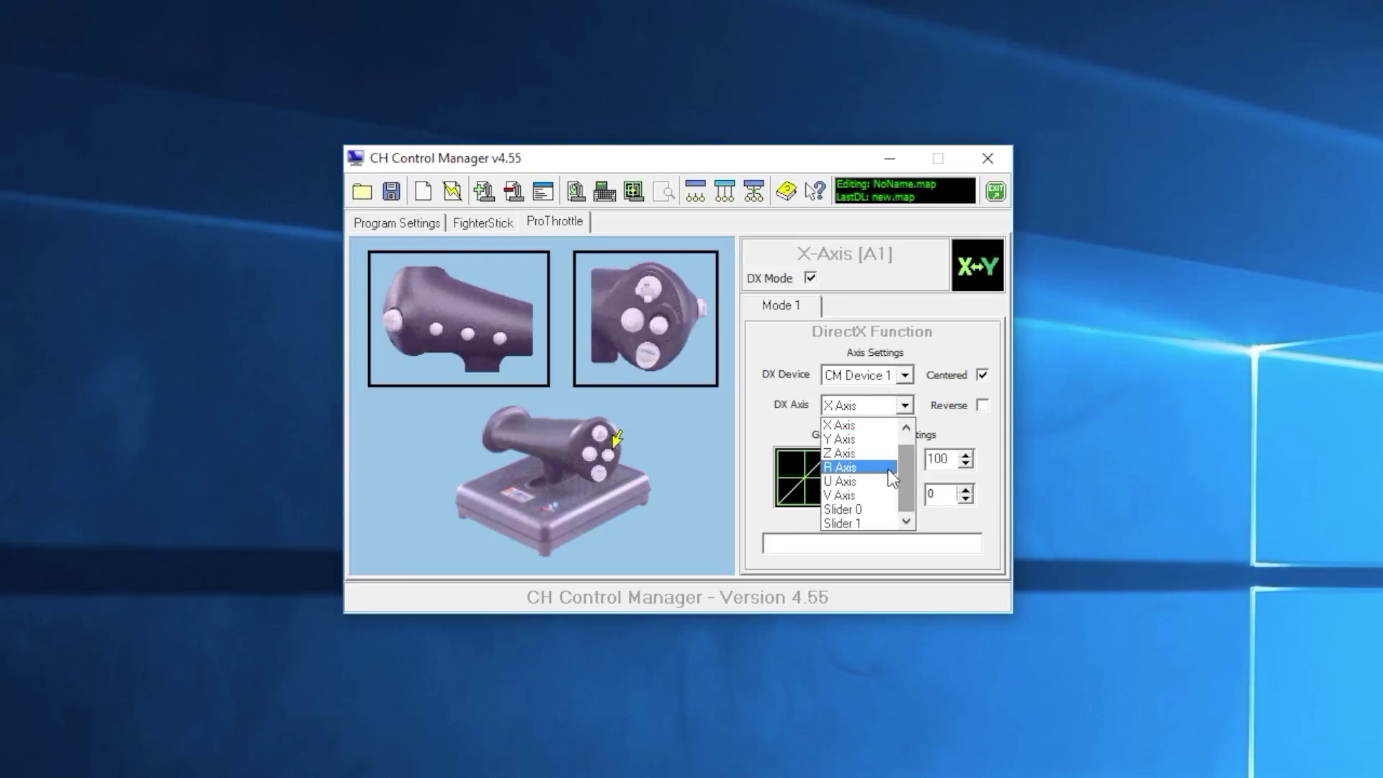
left_click(885, 496)
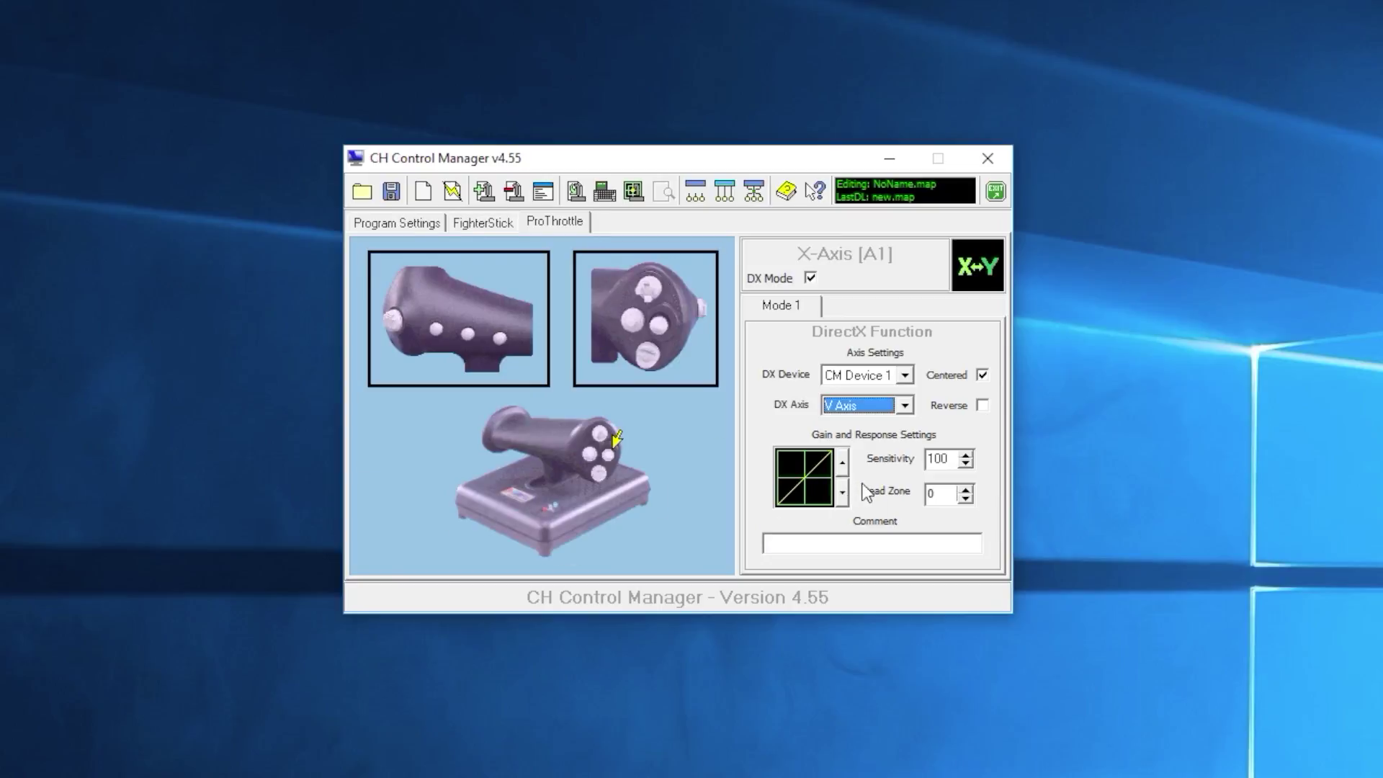
left_click(948, 497)
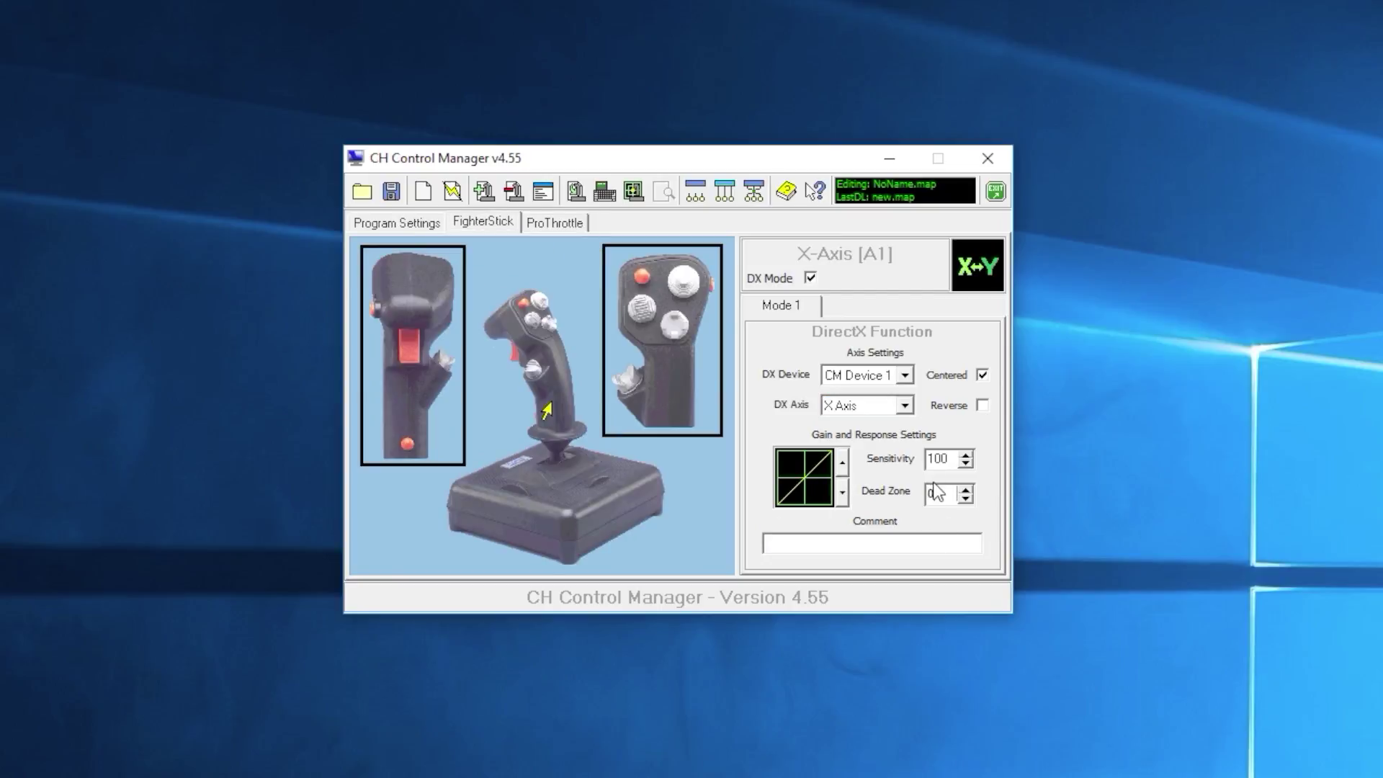
Step: Set both FighterStick axis dead zones to 8
key("BackSpace")
type("8")
key("BackSpace")
type("8")
Step: Set the ProThrottle mini-stick X and Y axis dead zones to 16
key("ctrl+Tab")
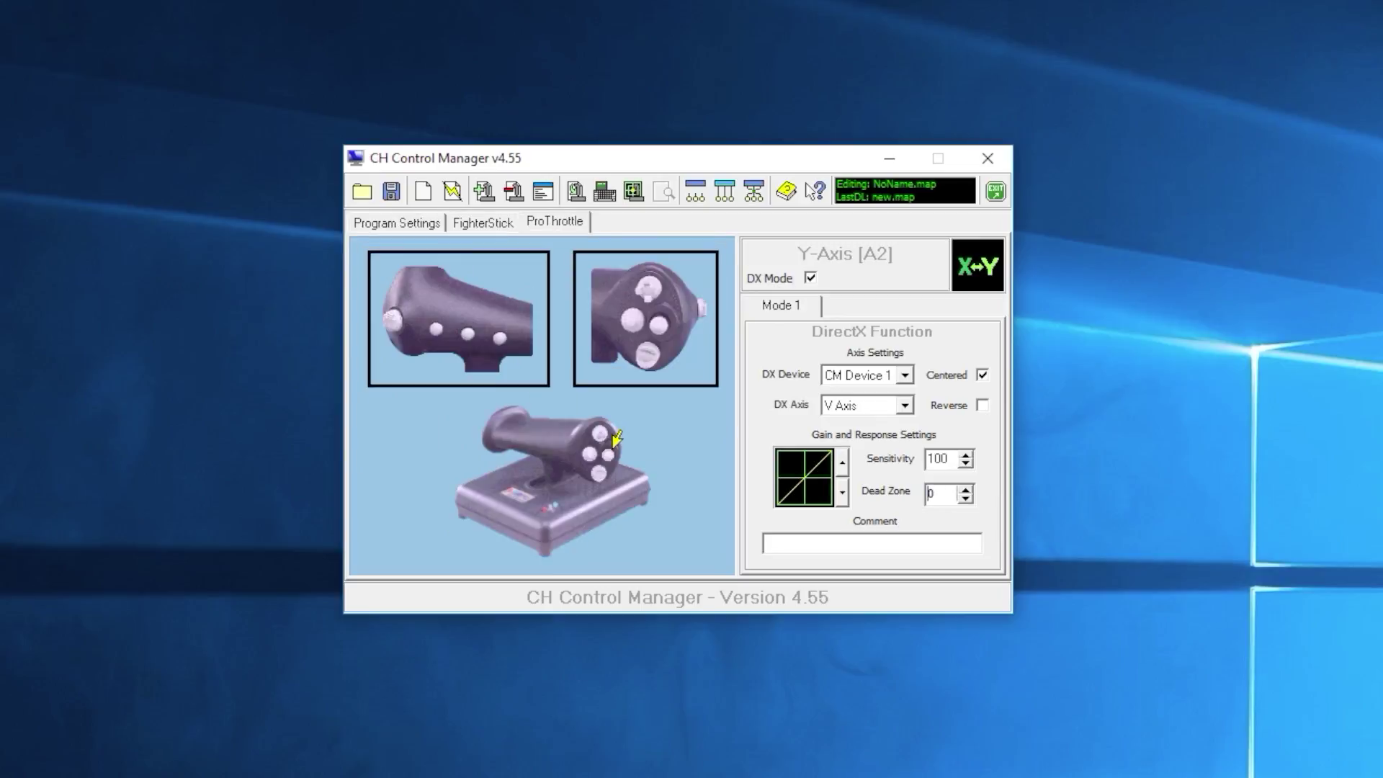
double_click(930, 494)
type("16")
double_click(930, 494)
type("16")
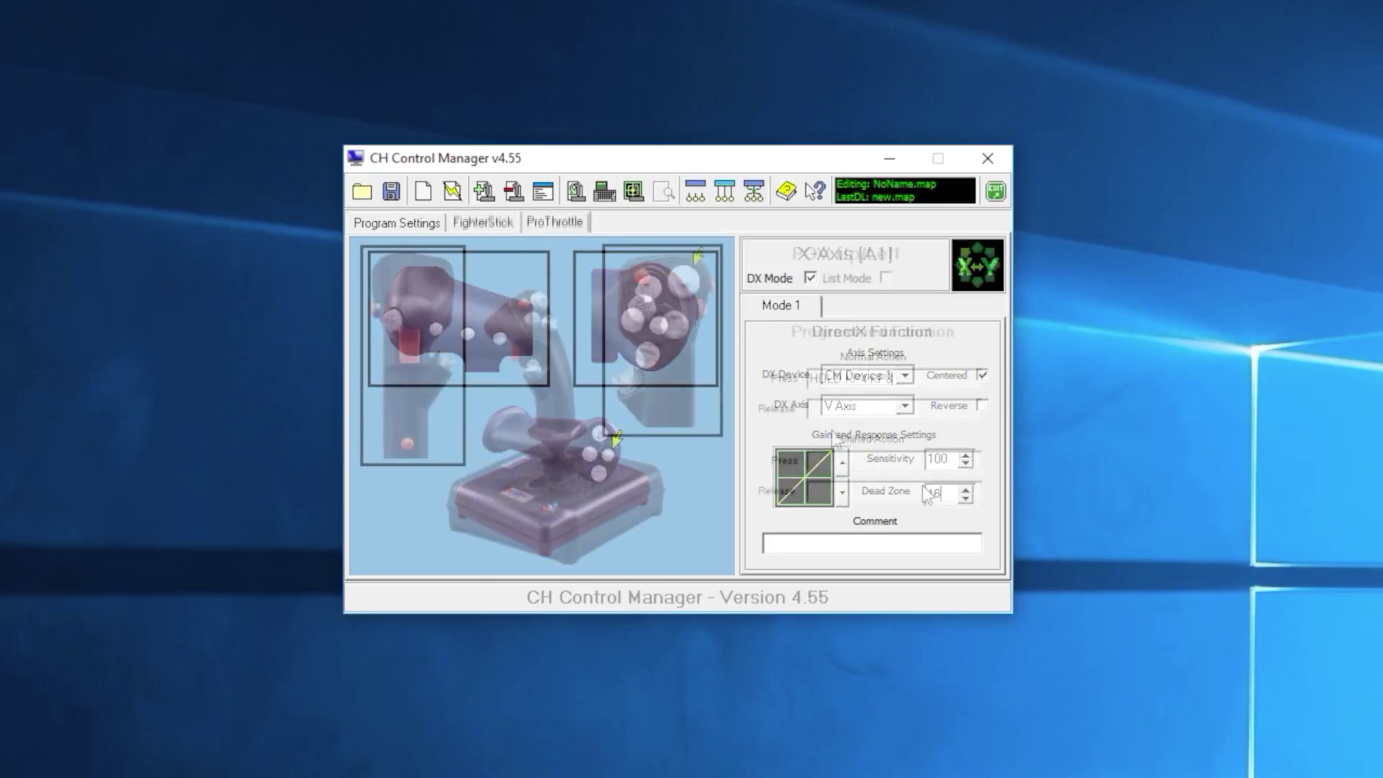
Step: Make FighterStick Button 2 a programmed keystroke button with " as its shifted press
left_click(811, 278)
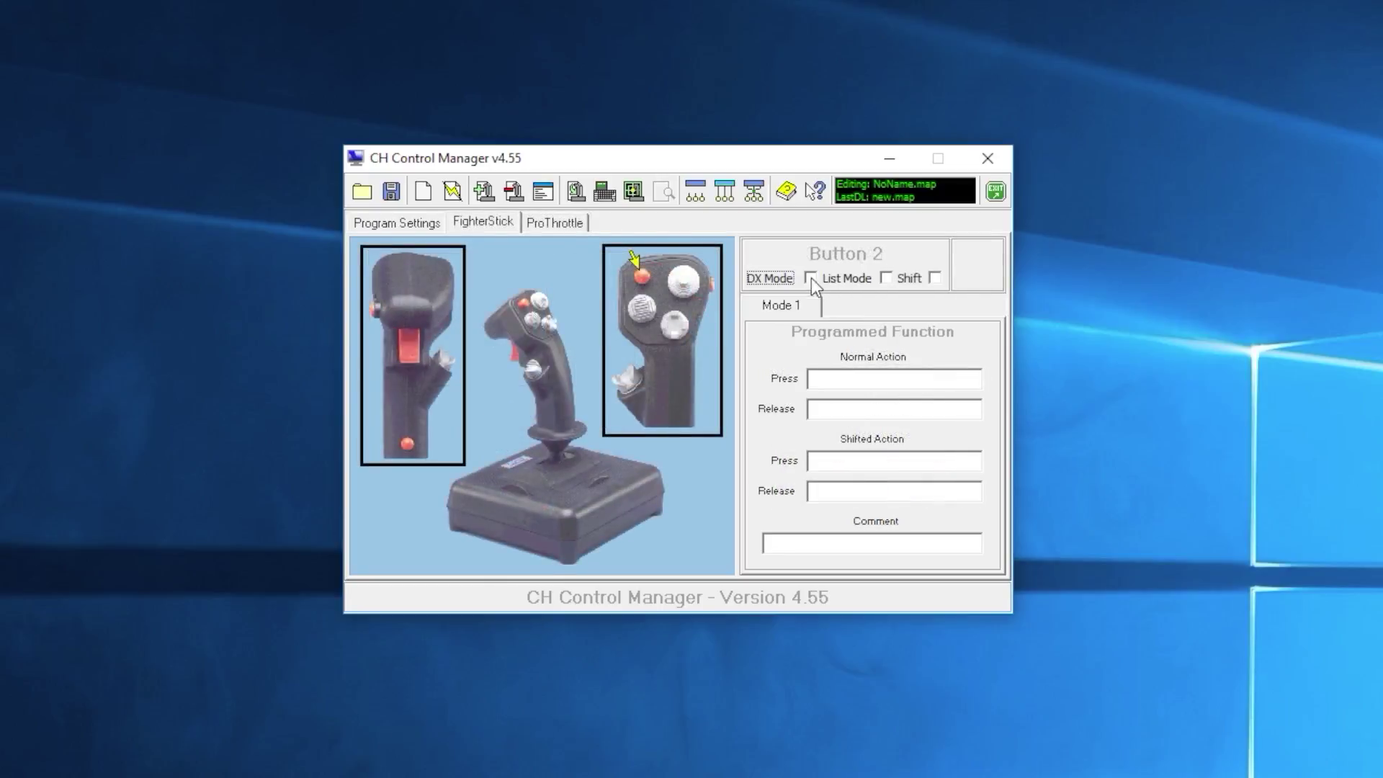
left_click(865, 381)
left_click(873, 461)
type("\"")
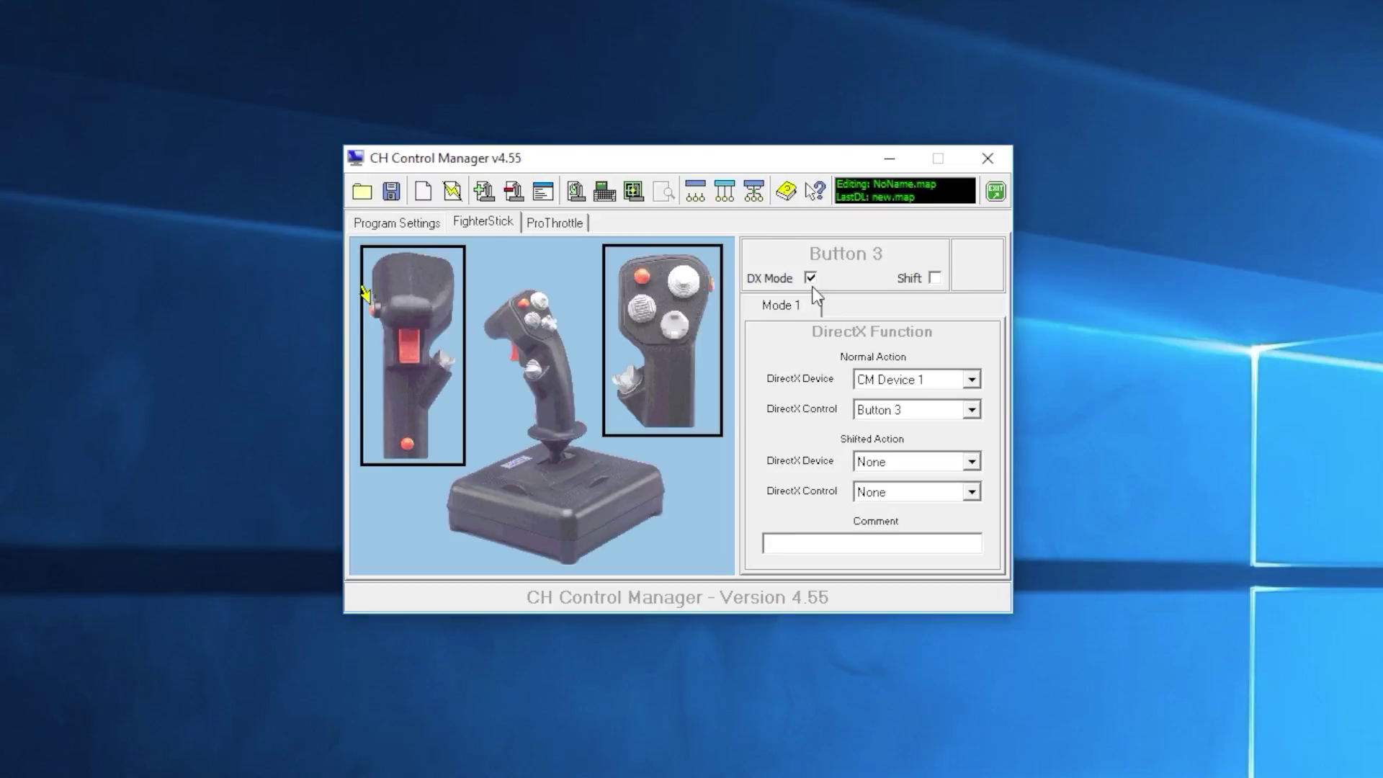
Step: Program FighterStick Button 3 to press i normally and record End (KBEND) as shifted press
left_click(811, 281)
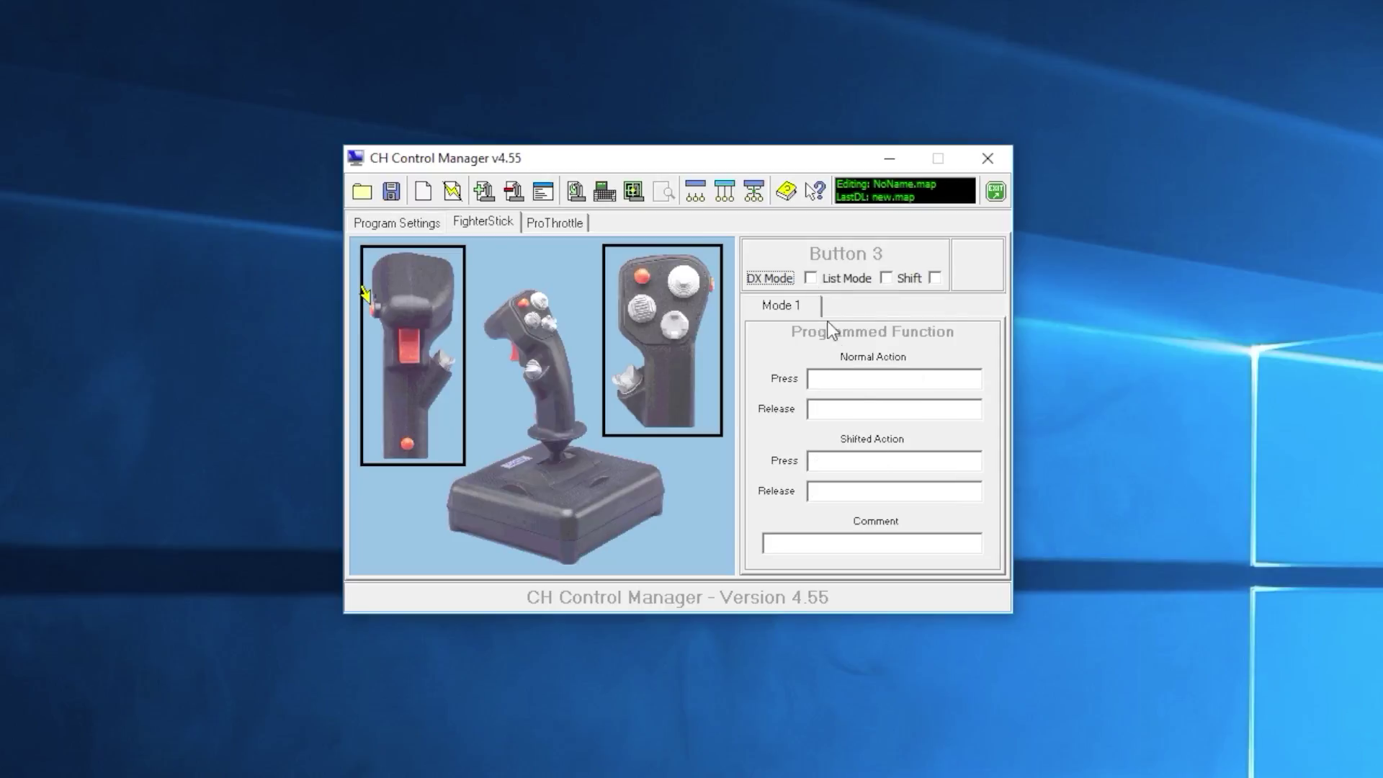
left_click(857, 381)
type("i")
right_click(869, 456)
left_click(935, 548)
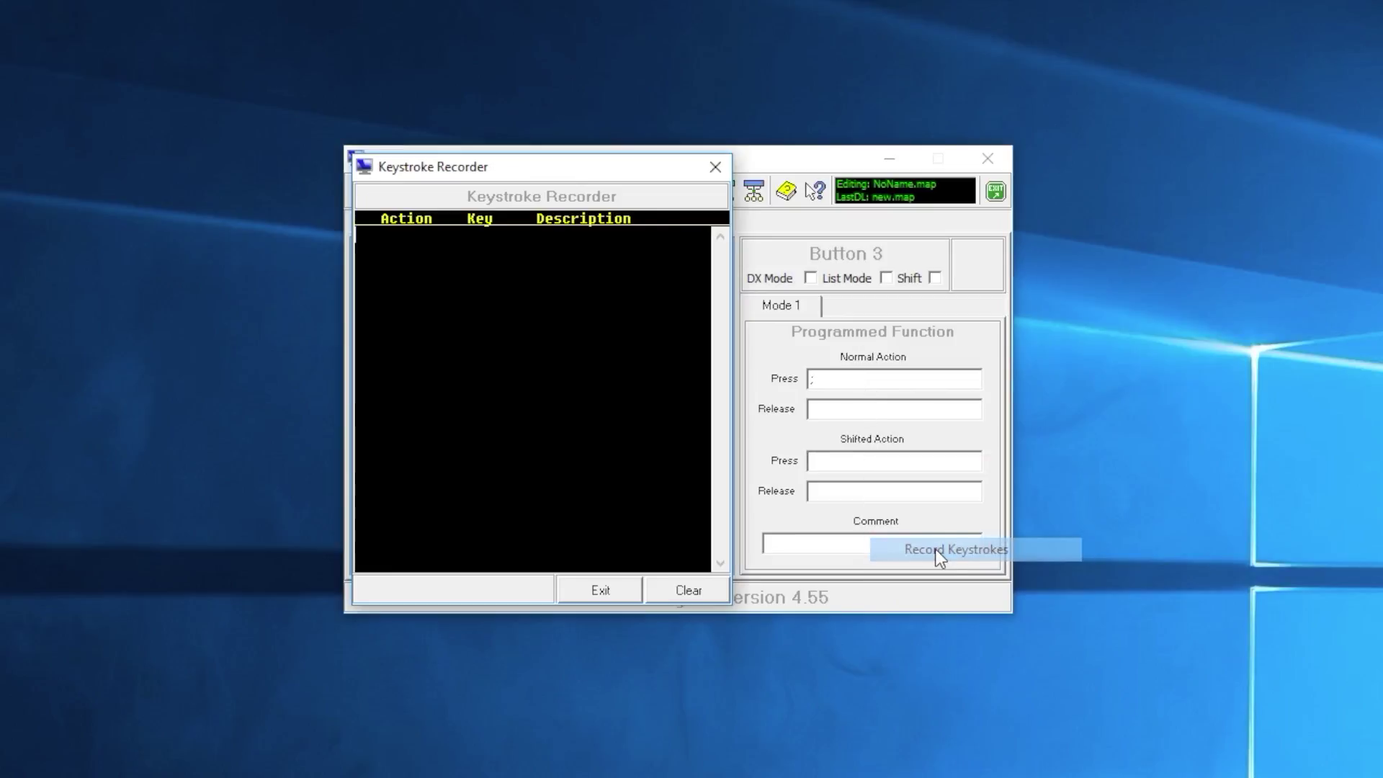
key("End")
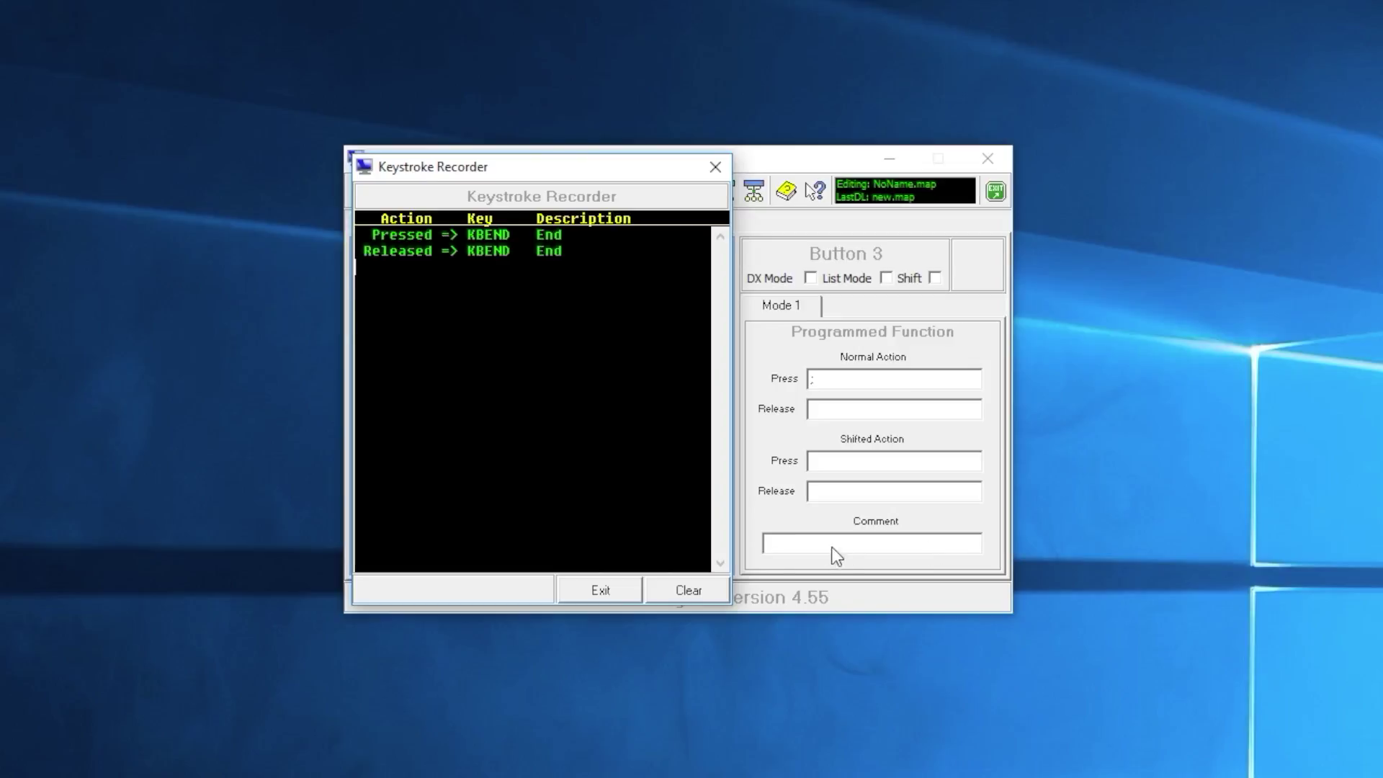
left_click(608, 595)
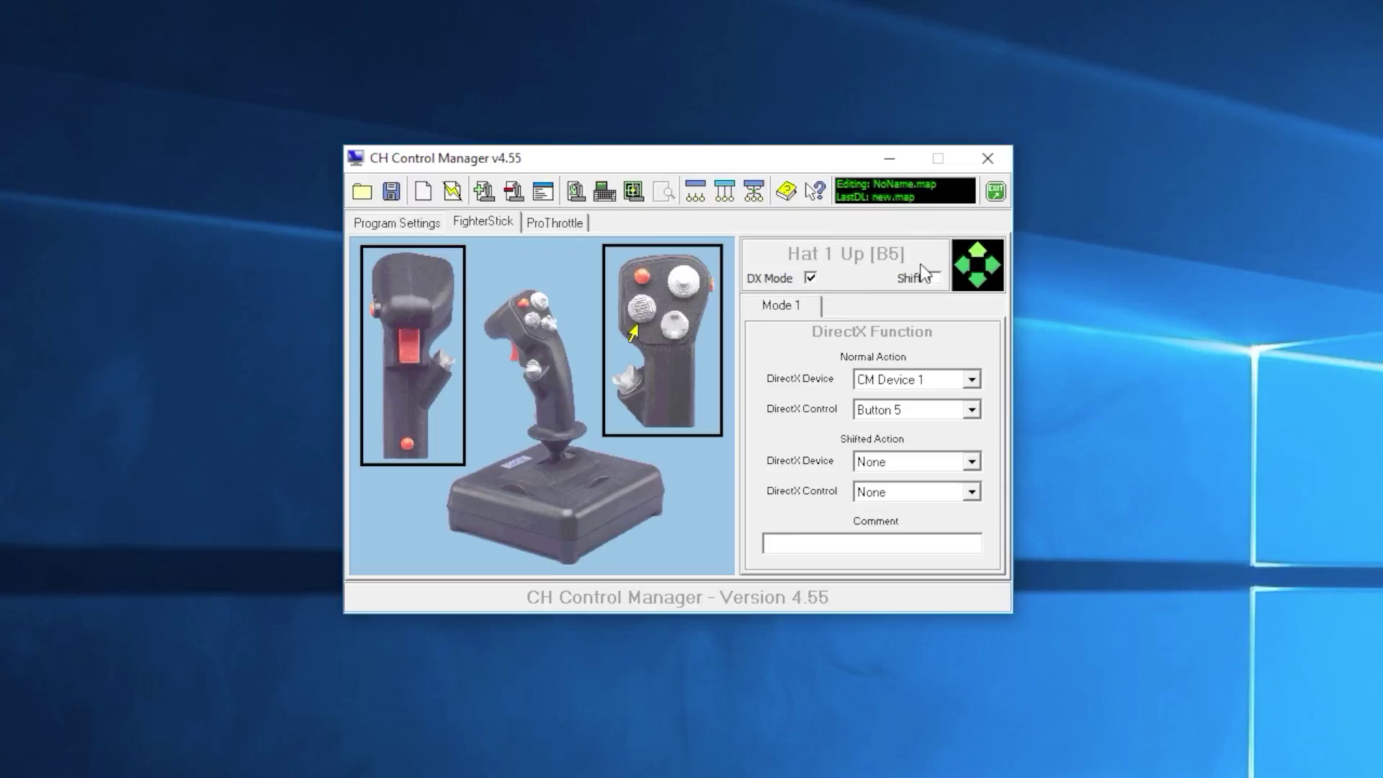
Step: Program Hat 1 Left, Up and Right as keystrokes, with Hat 1 Right pressing /
left_click(810, 278)
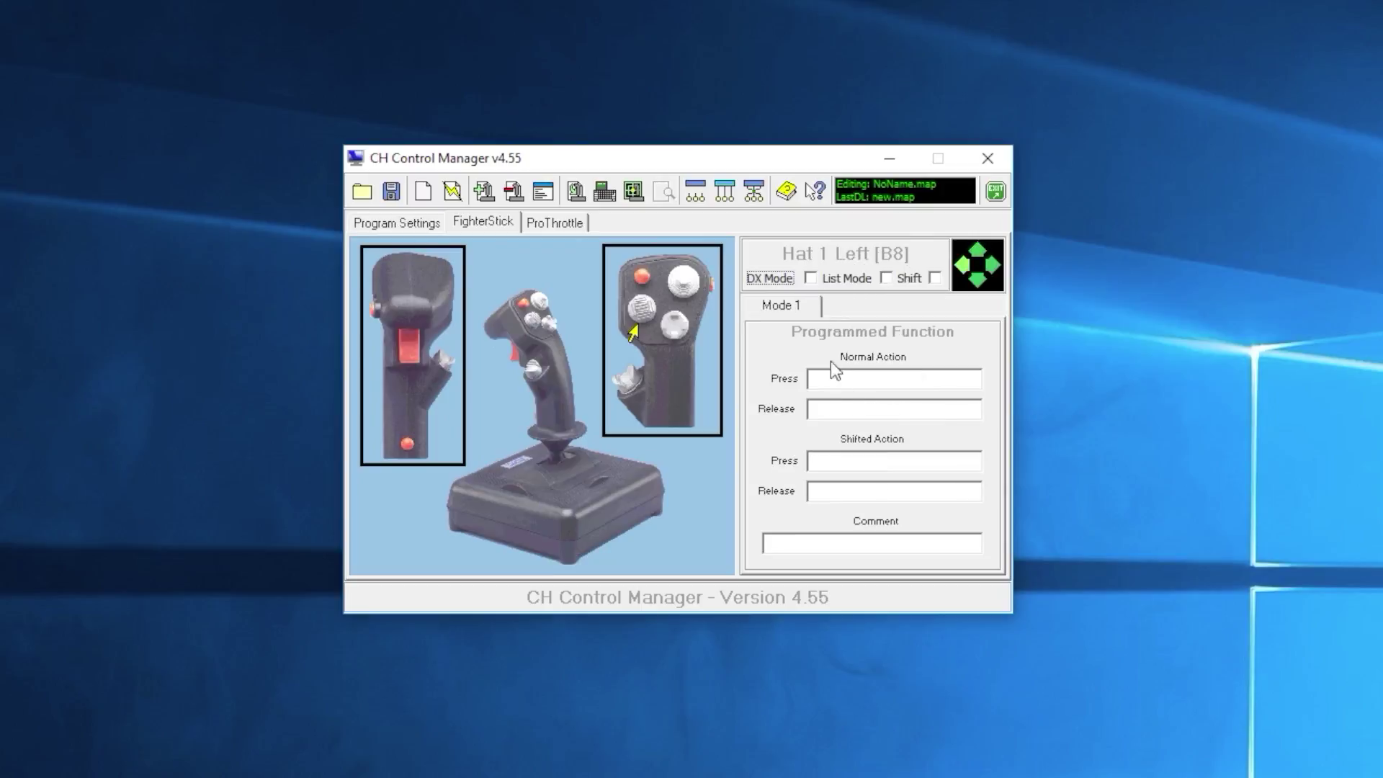
left_click(844, 381)
left_click(811, 278)
left_click(834, 383)
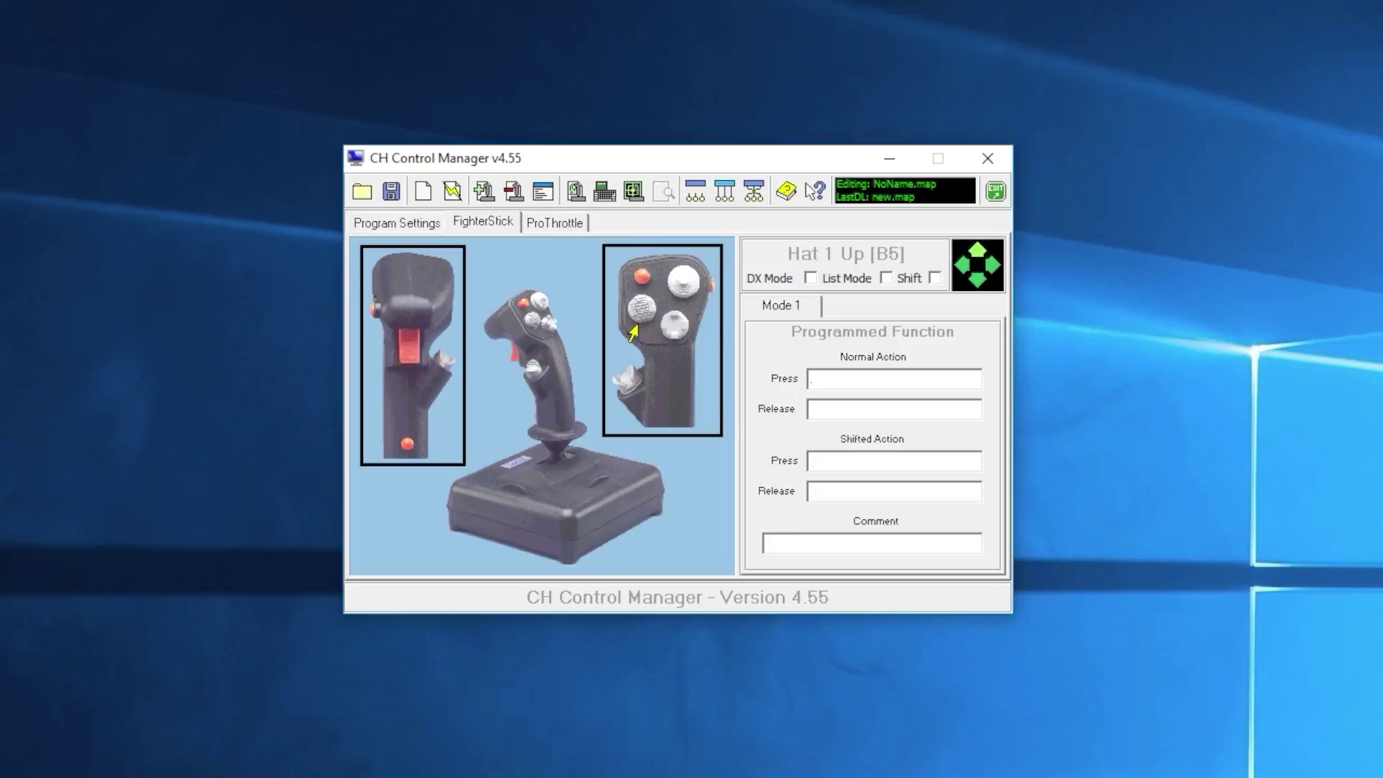
left_click(810, 278)
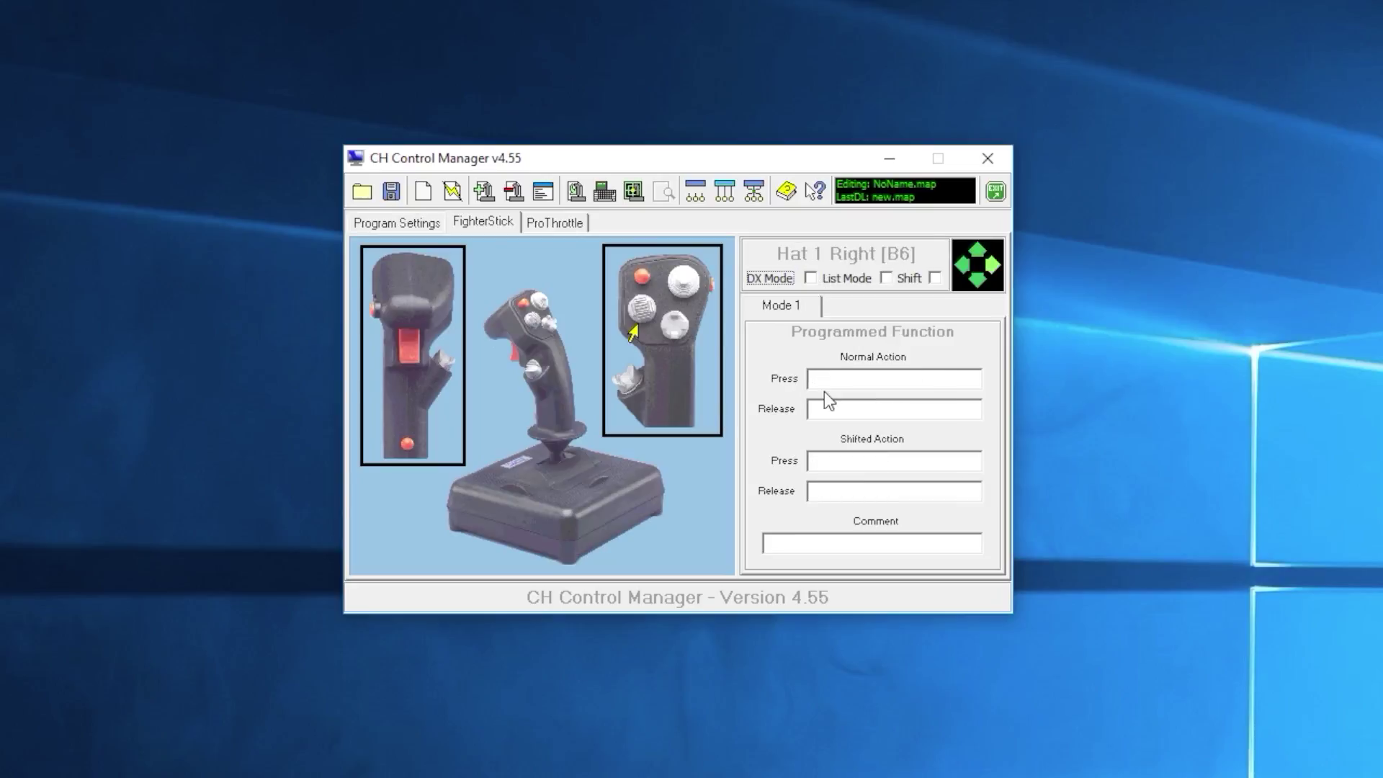
left_click(822, 379)
type("/")
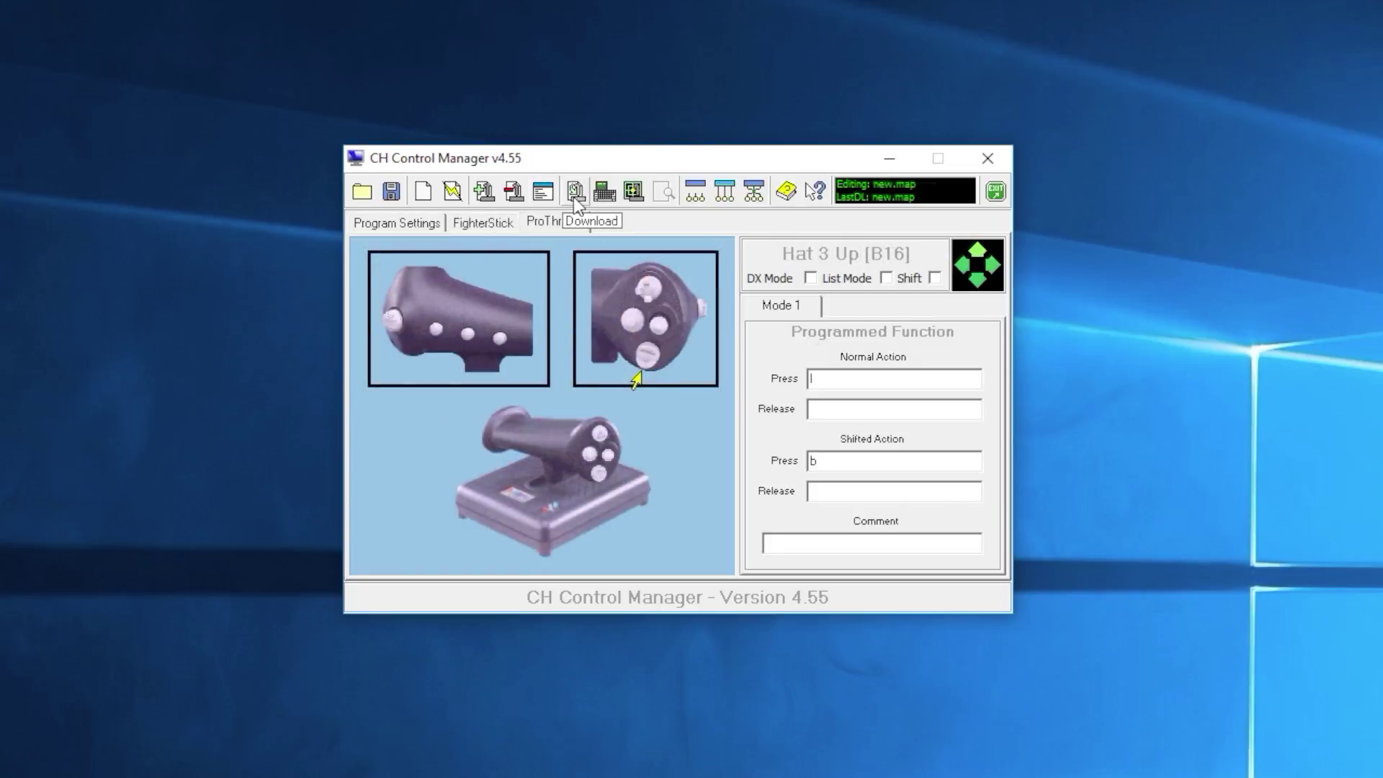
Step: Review the axis conflict in Conflict Finder and download new.map to the controllers
left_click(574, 200)
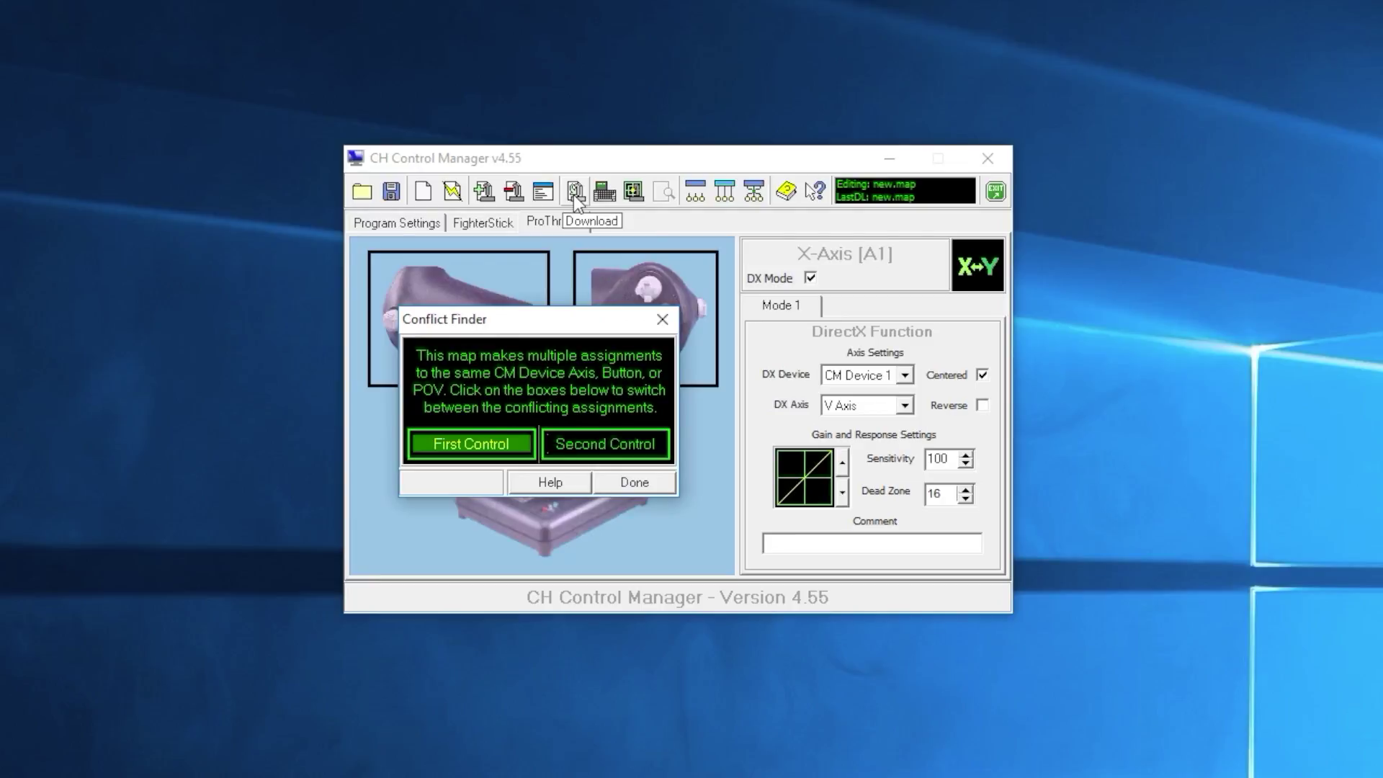
left_click(589, 452)
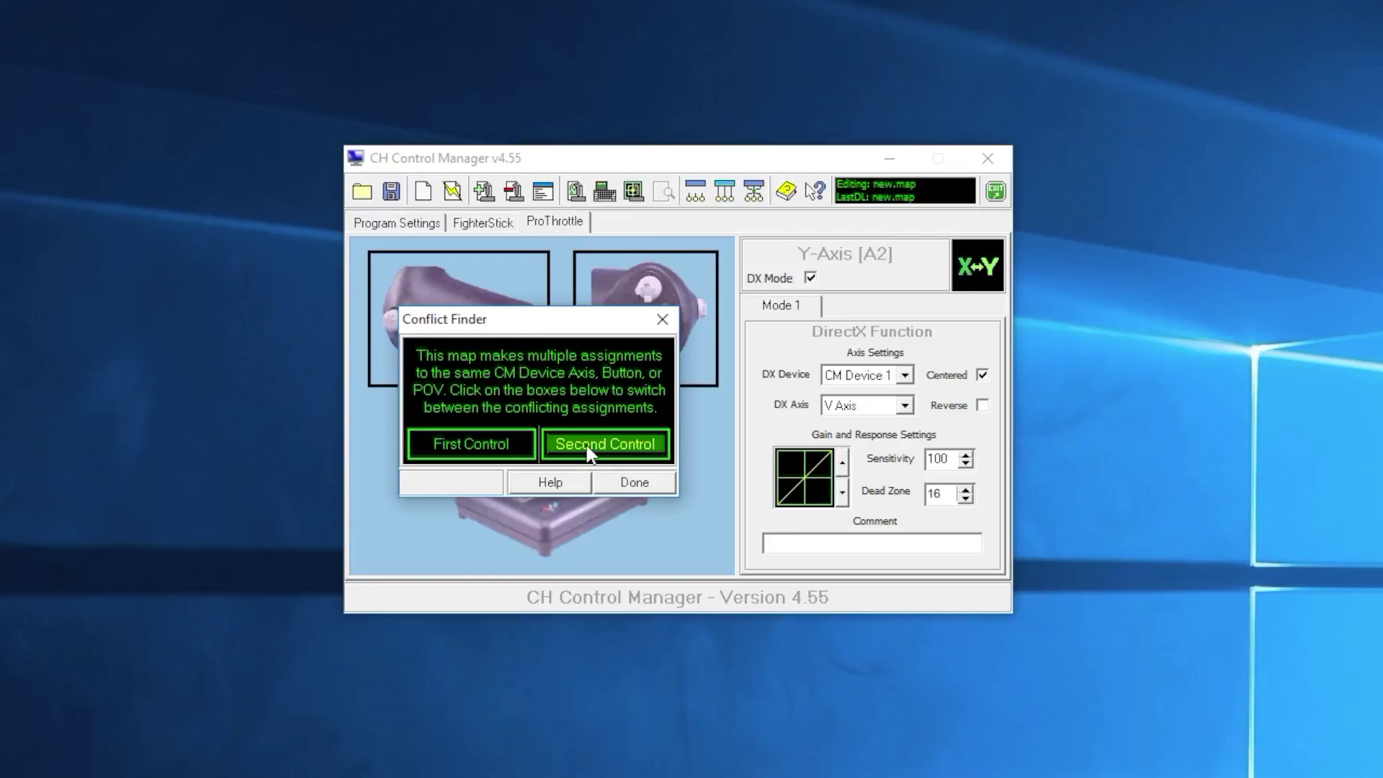
left_click(515, 454)
left_click_drag(551, 320, 558, 202)
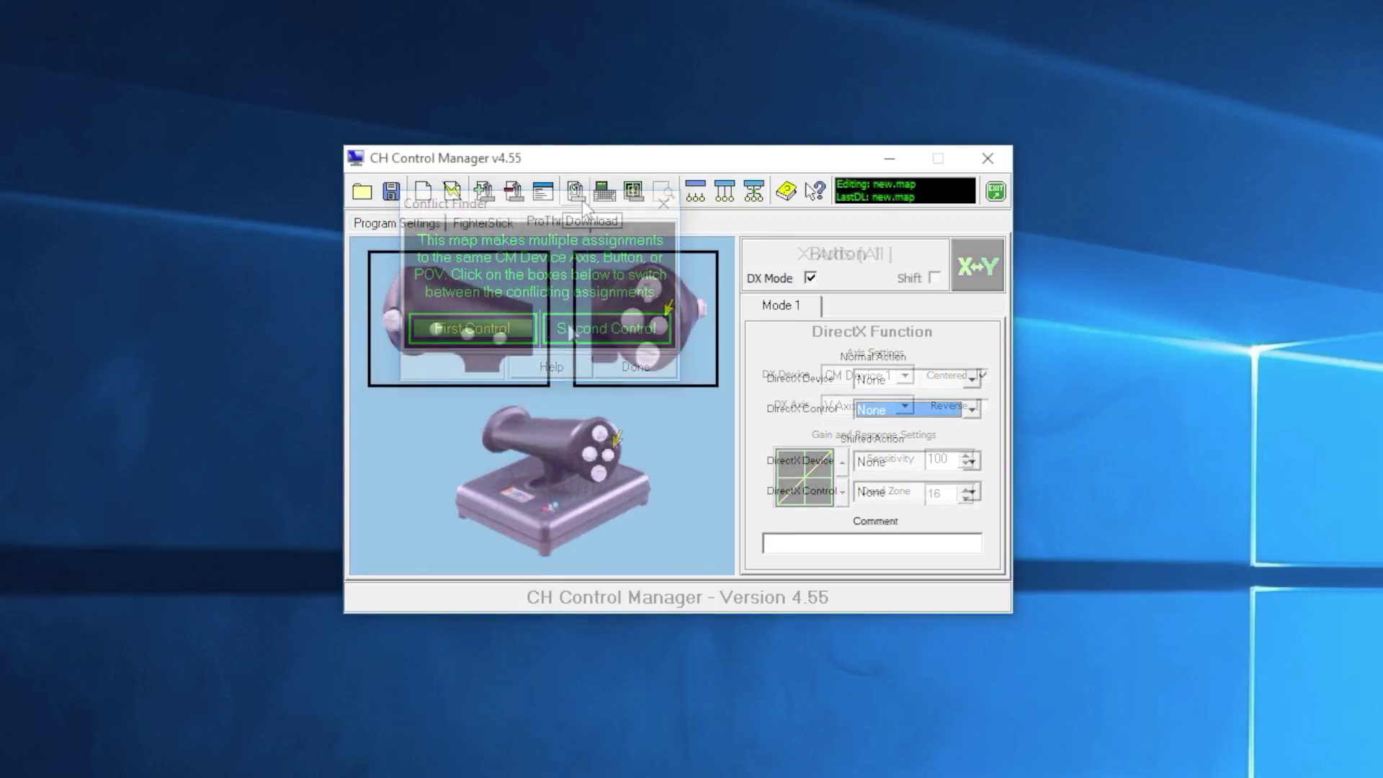
left_click(604, 191)
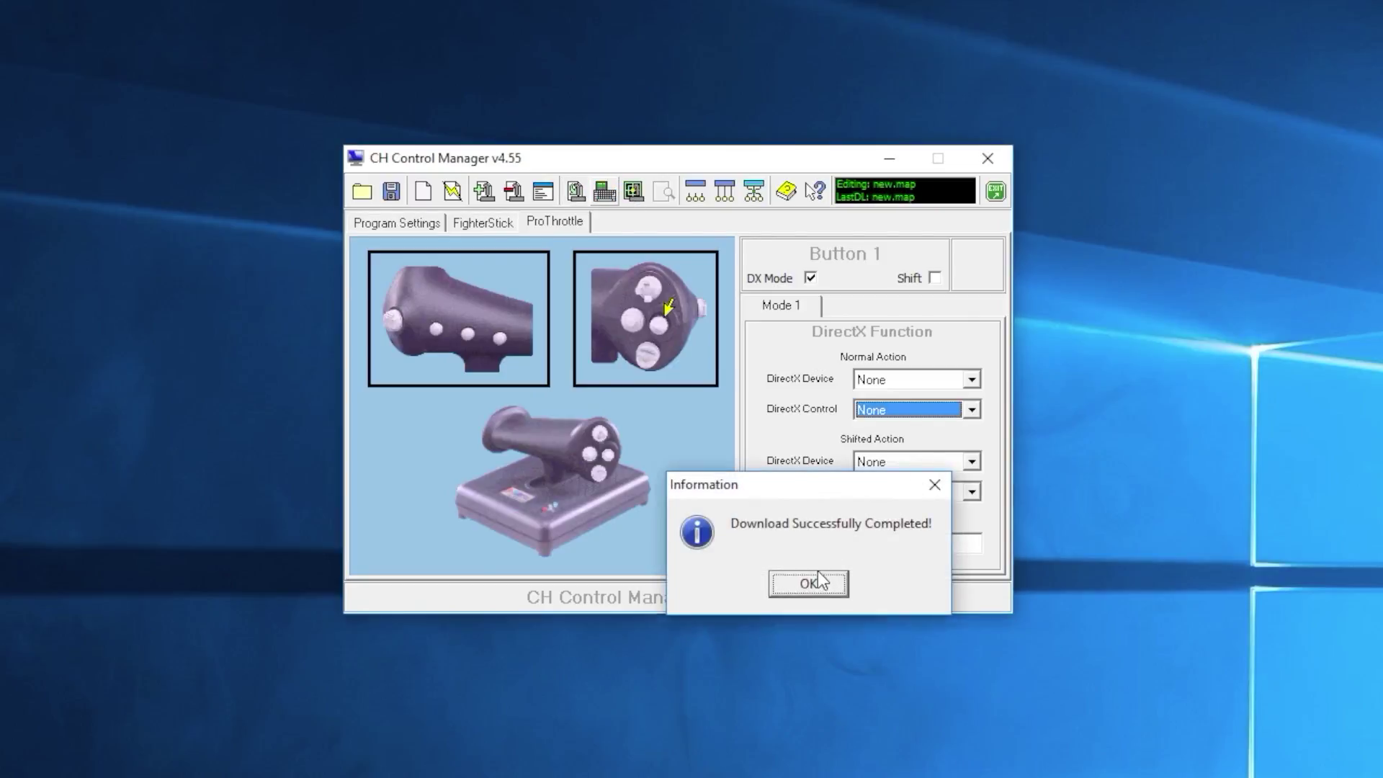
left_click(809, 582)
Step: Test Control Manager Device 1 in Test/Calibrate
left_click(627, 193)
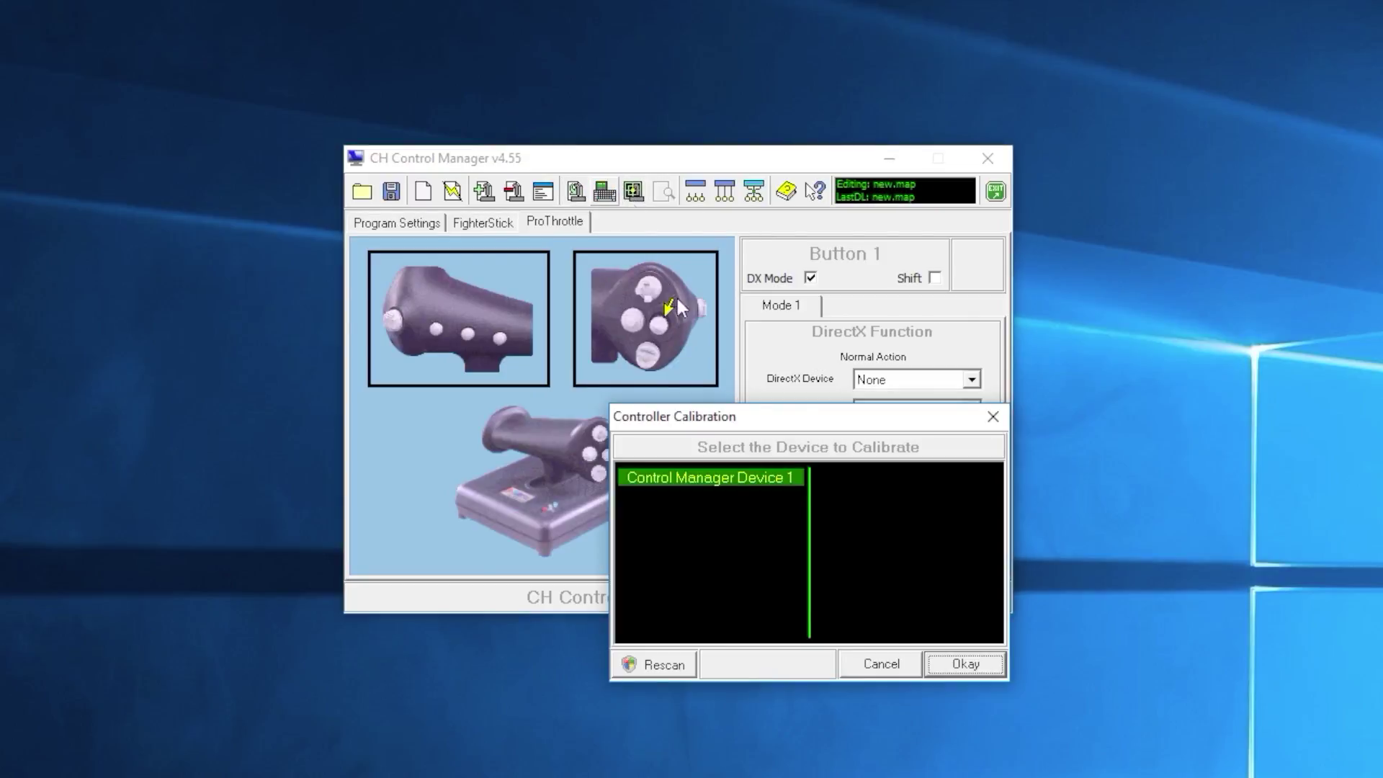
left_click(949, 664)
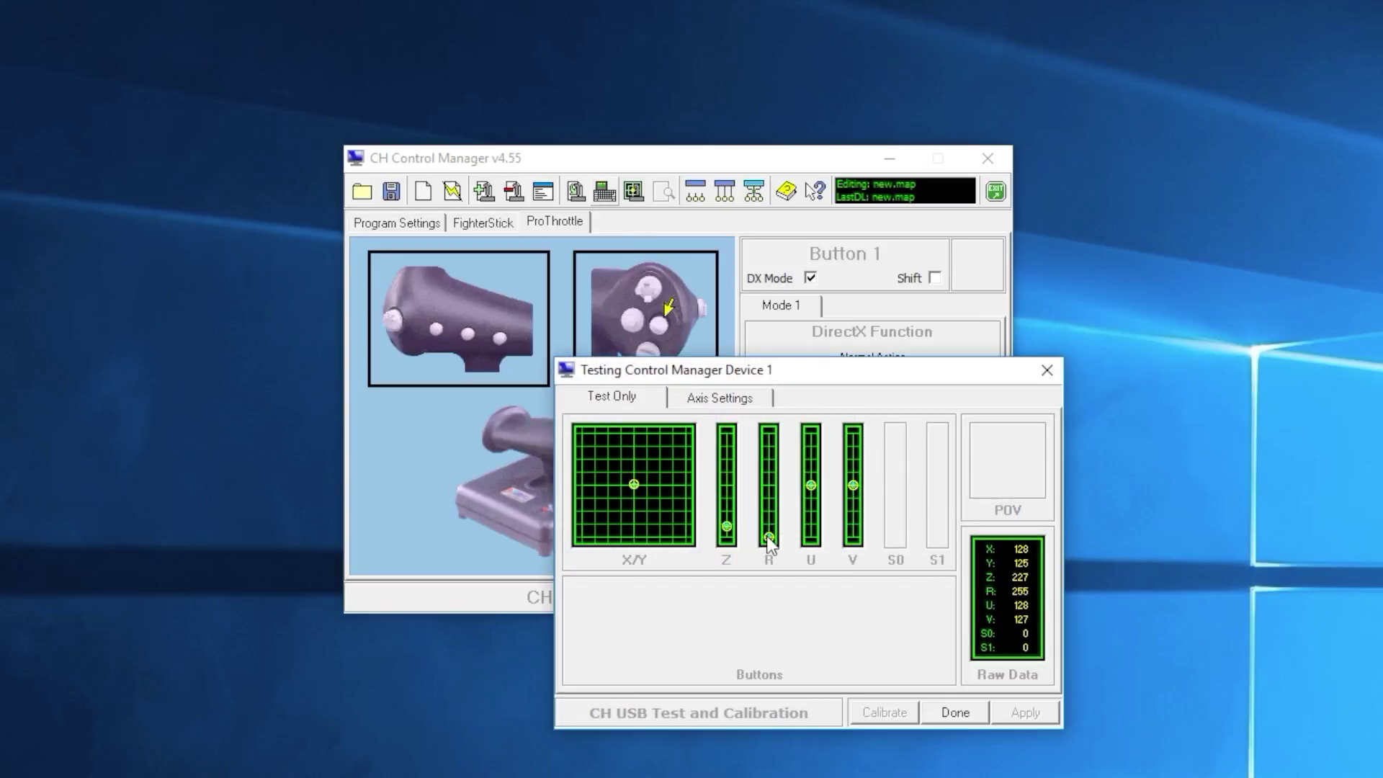
left_click(953, 712)
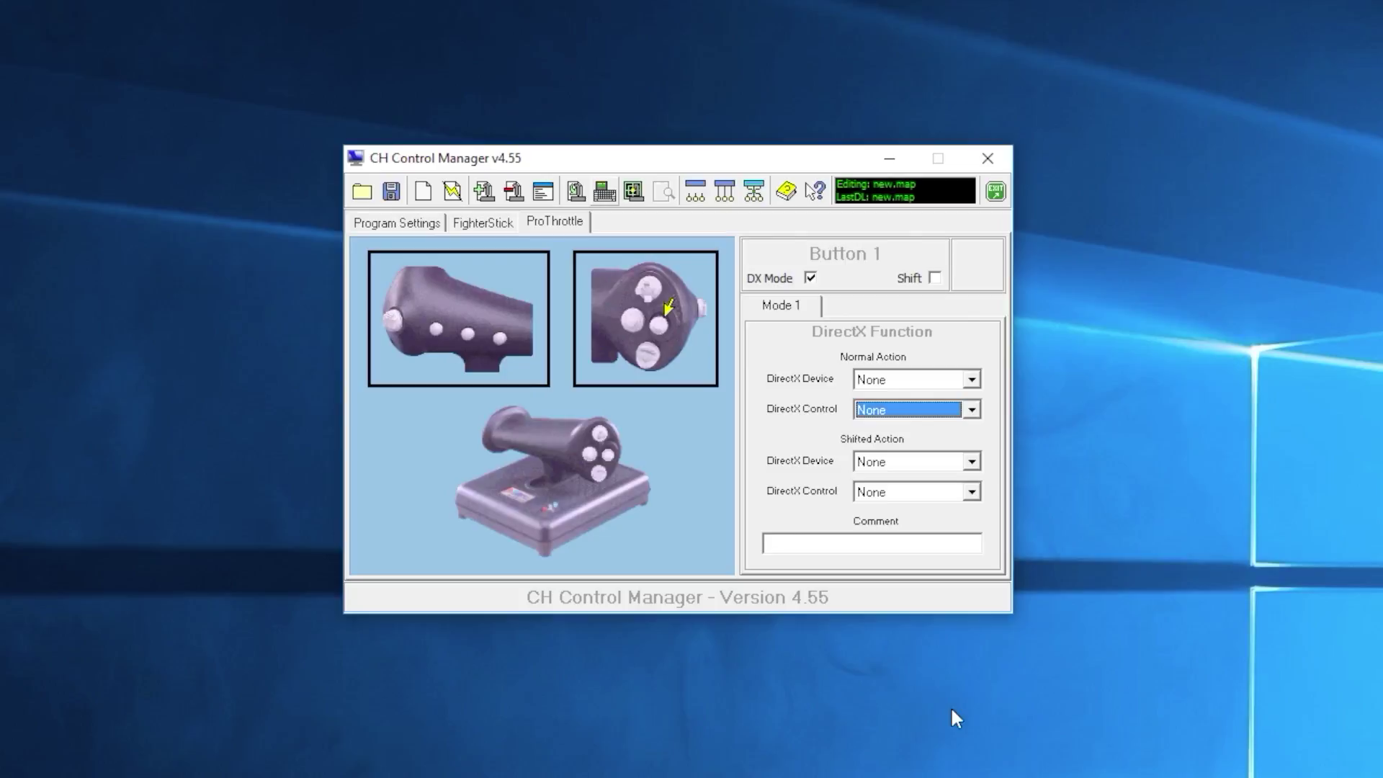